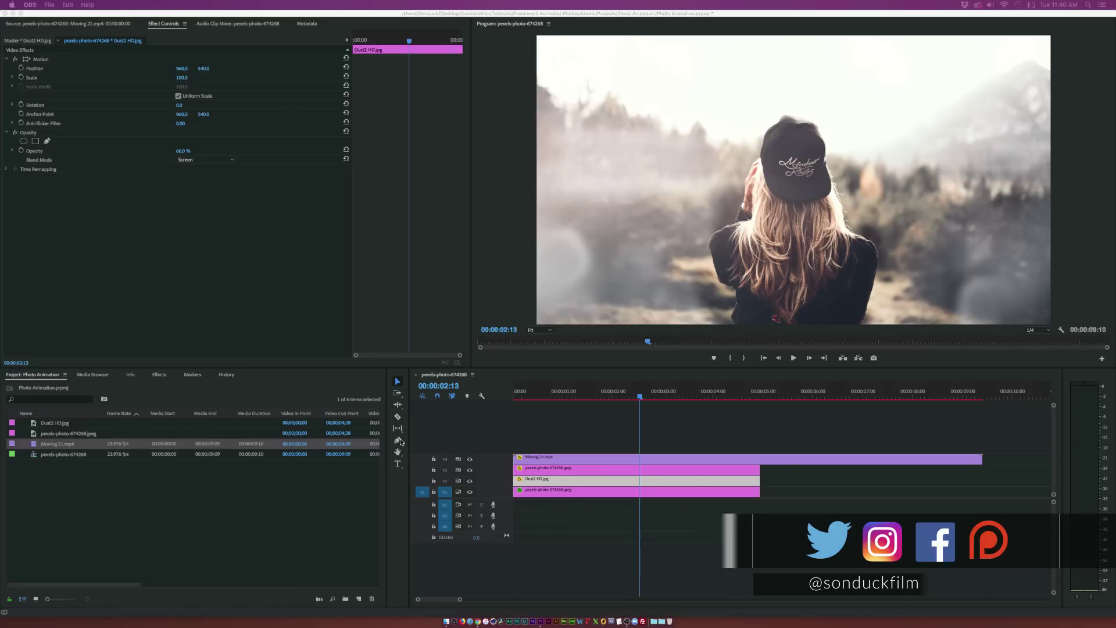
- Delete all clips from the pexels-photo-674268 sequence
{"action": "left_click", "coordinate": [523, 435]}
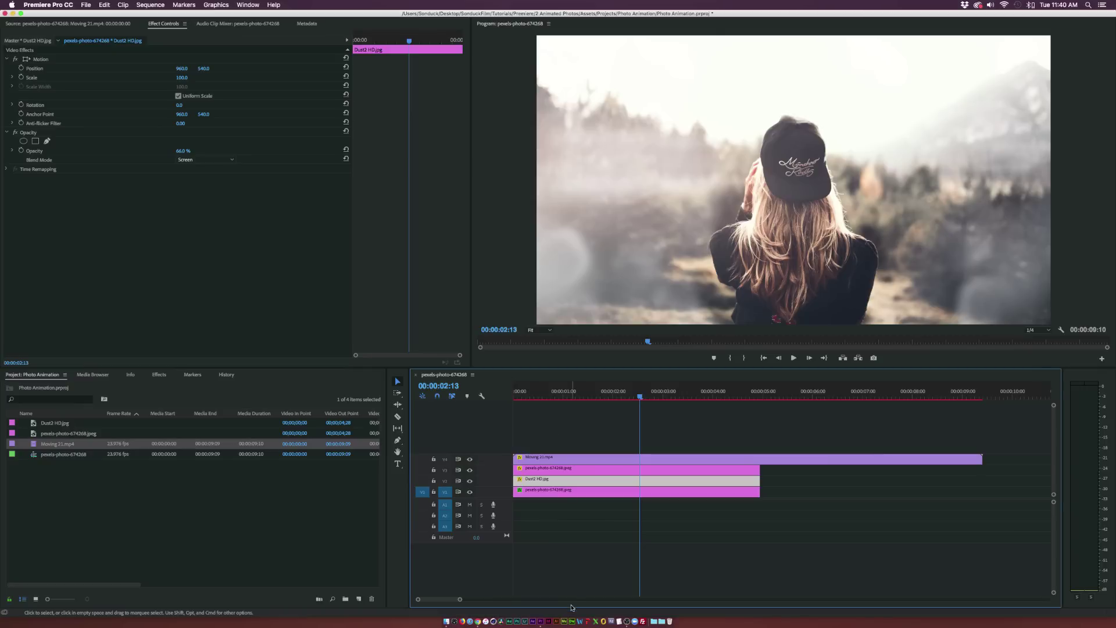
{"action": "left_click_drag", "start_coordinate": [539, 527], "coordinate": [583, 415]}
{"action": "key", "text": "Delete"}
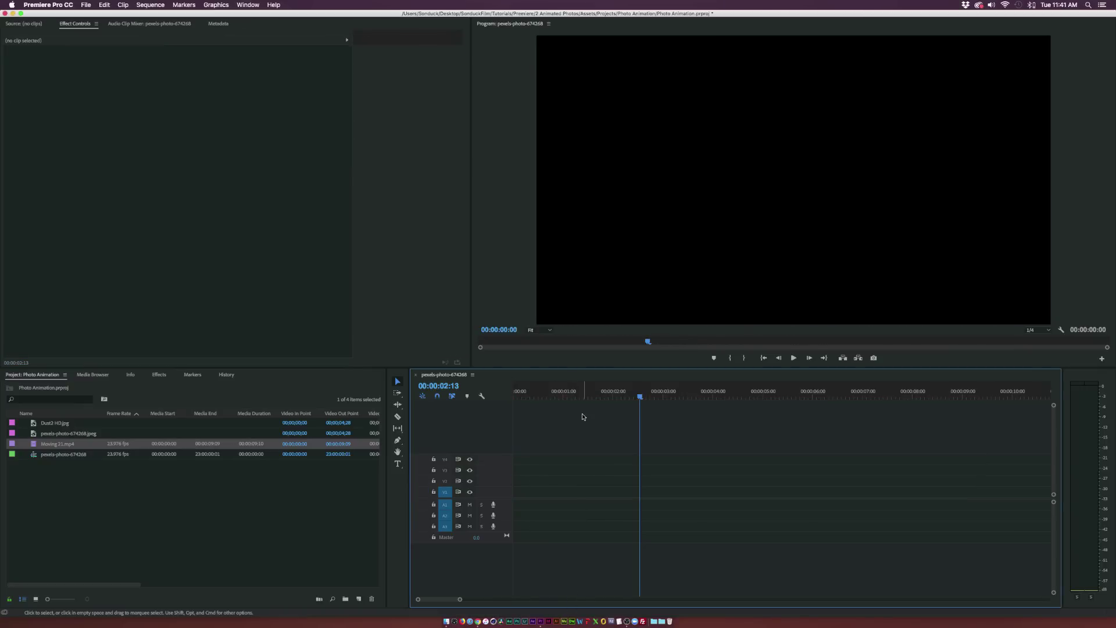
- Place pexels-photo-674268.jpeg at the start of the V1 track and set its scale to 47
{"action": "left_click_drag", "start_coordinate": [26, 436], "coordinate": [494, 494]}
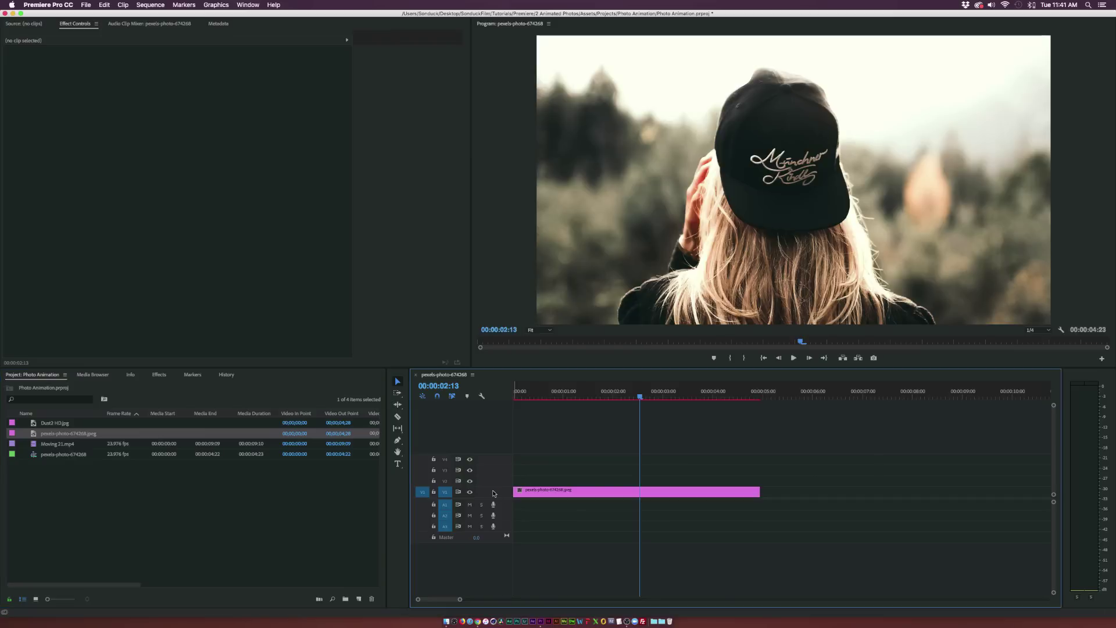
{"action": "double_click", "coordinate": [594, 490]}
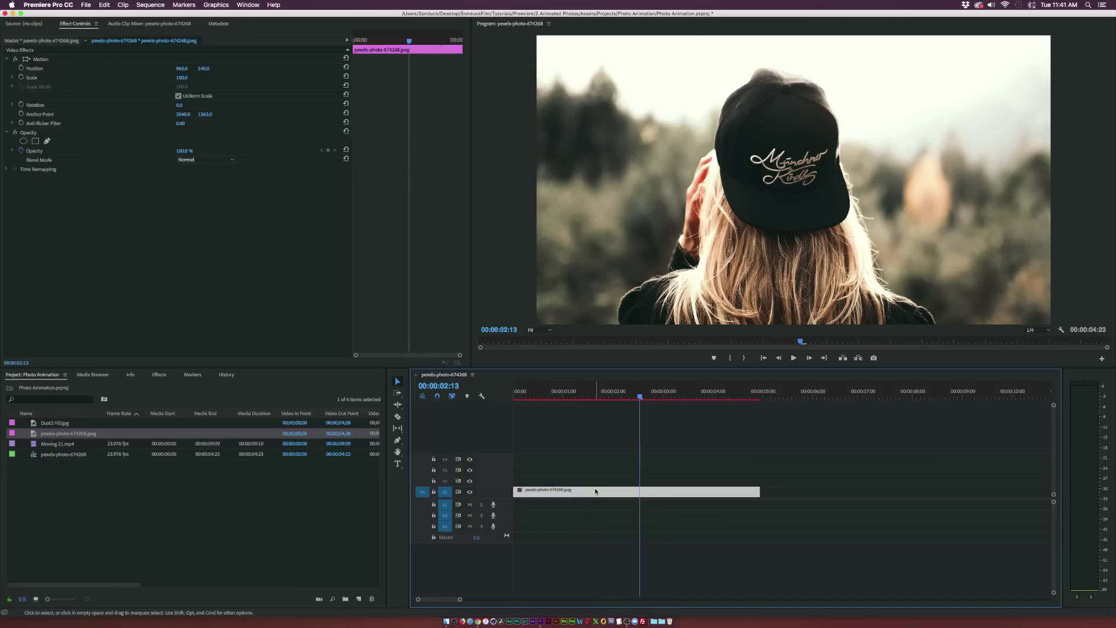
{"action": "left_click", "coordinate": [185, 23]}
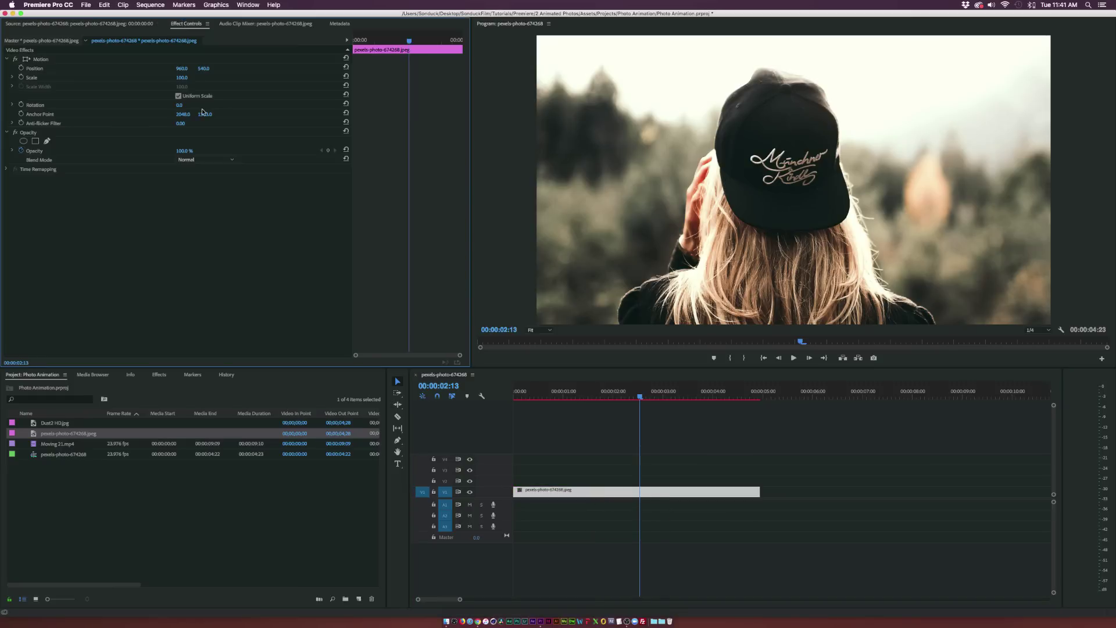
{"action": "left_click_drag", "start_coordinate": [180, 77], "coordinate": [150, 77]}
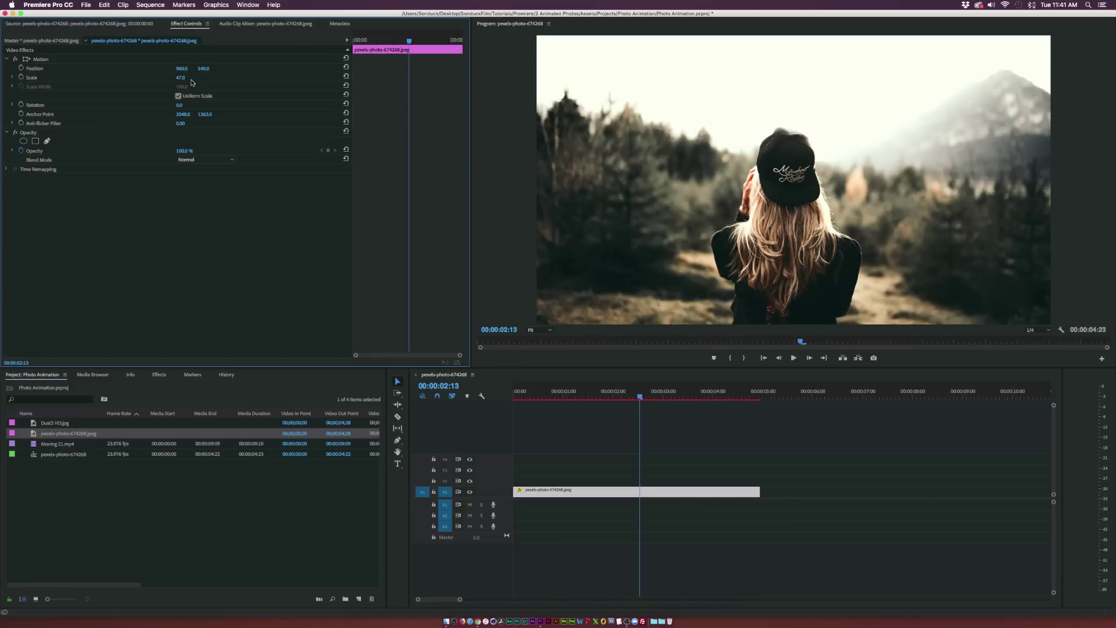
- Start a pen-drawn opacity mask on the photo at the sequence start, with its first edge running just below the frame under the woman
{"action": "key", "text": "Home"}
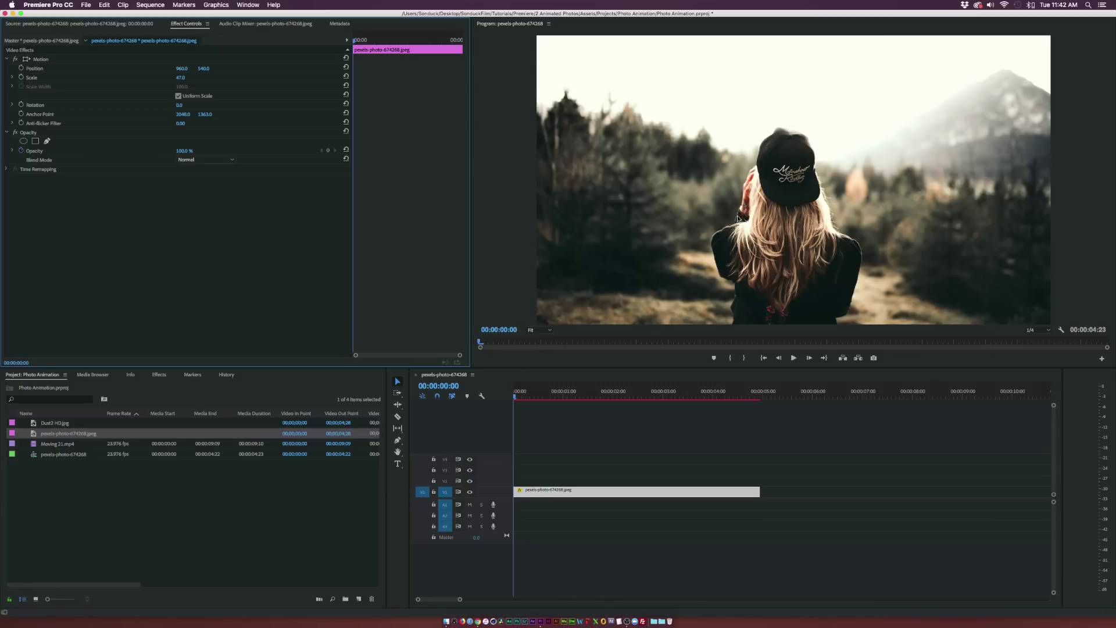
{"action": "double_click", "coordinate": [549, 490]}
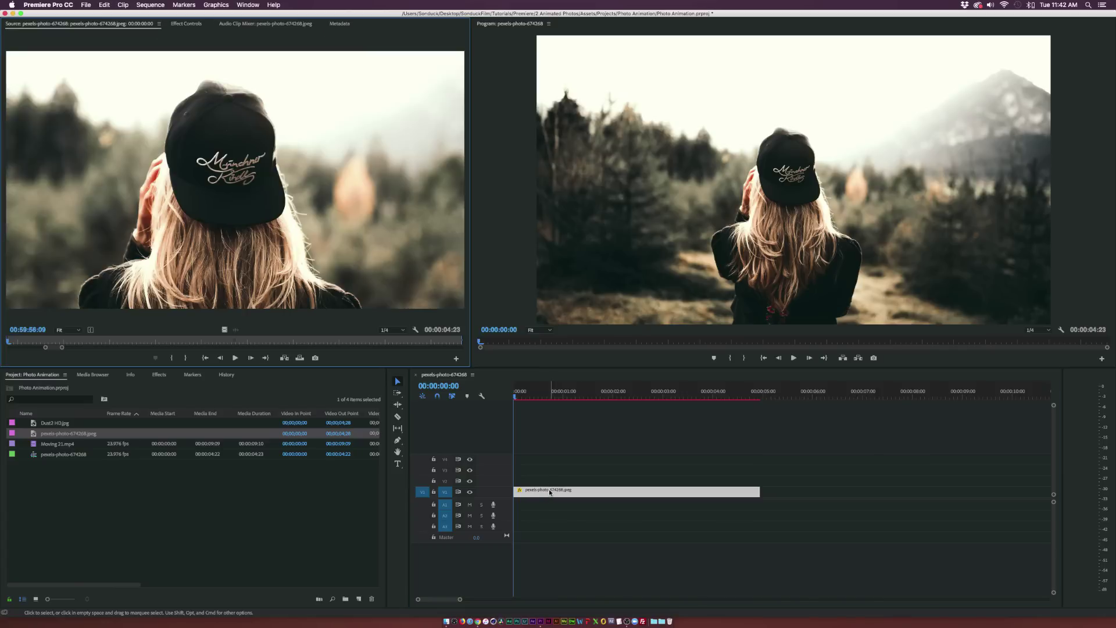
{"action": "left_click", "coordinate": [181, 26]}
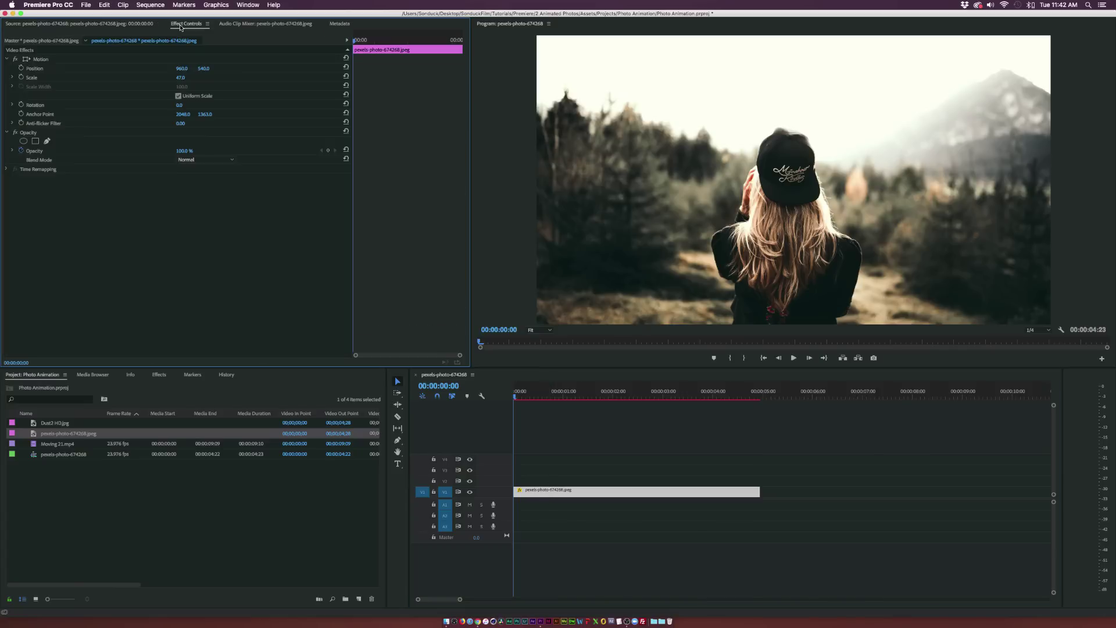
{"action": "left_click", "coordinate": [47, 142]}
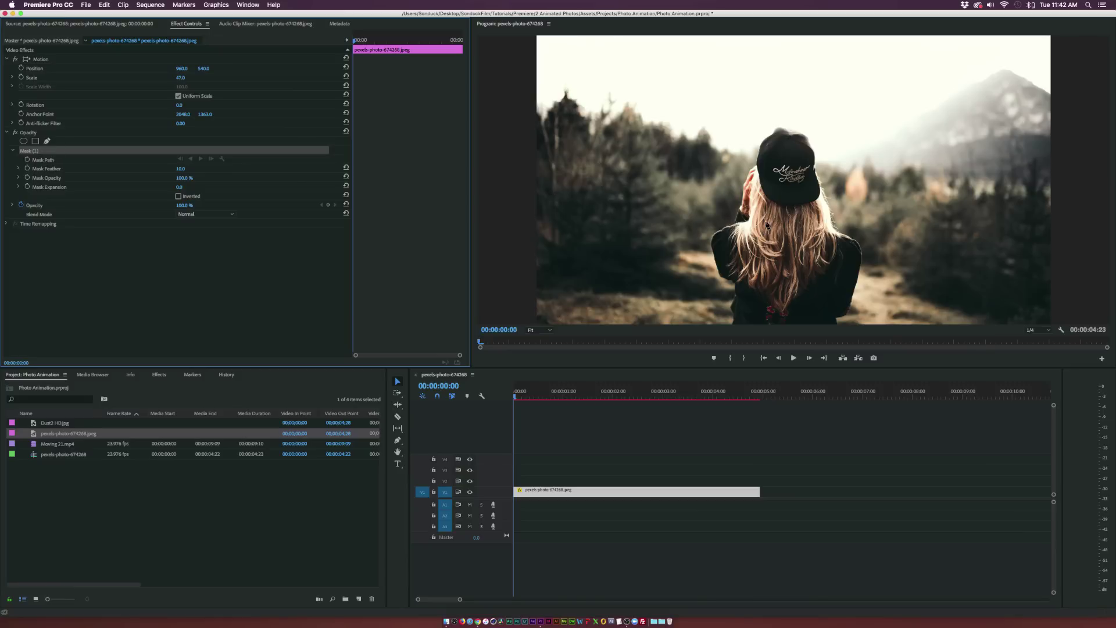
{"action": "left_click", "coordinate": [539, 334]}
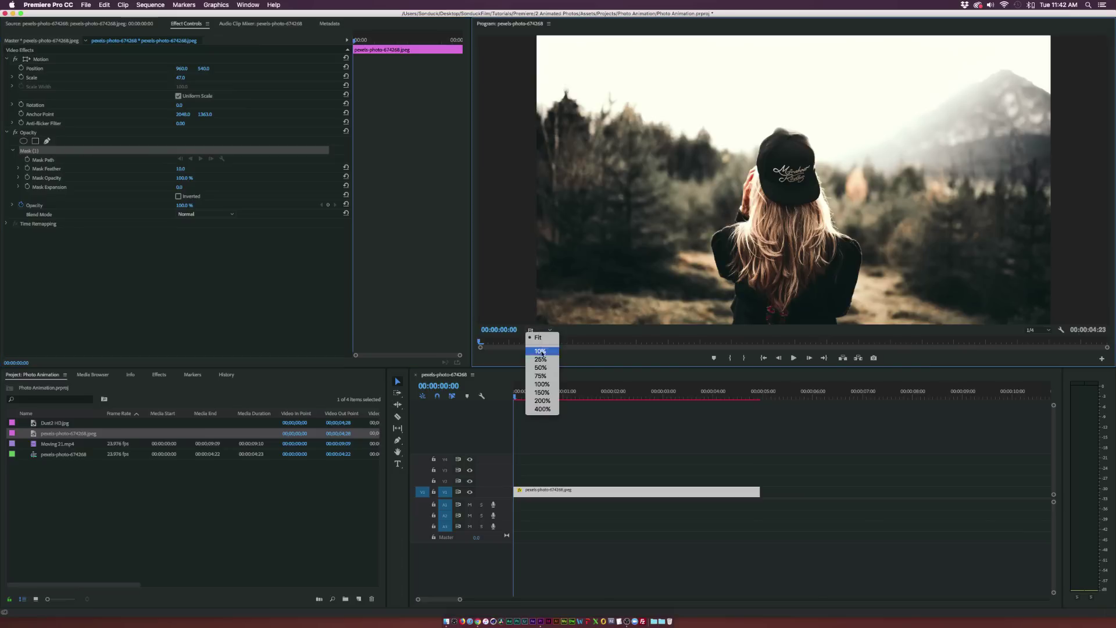
{"action": "left_click", "coordinate": [550, 361]}
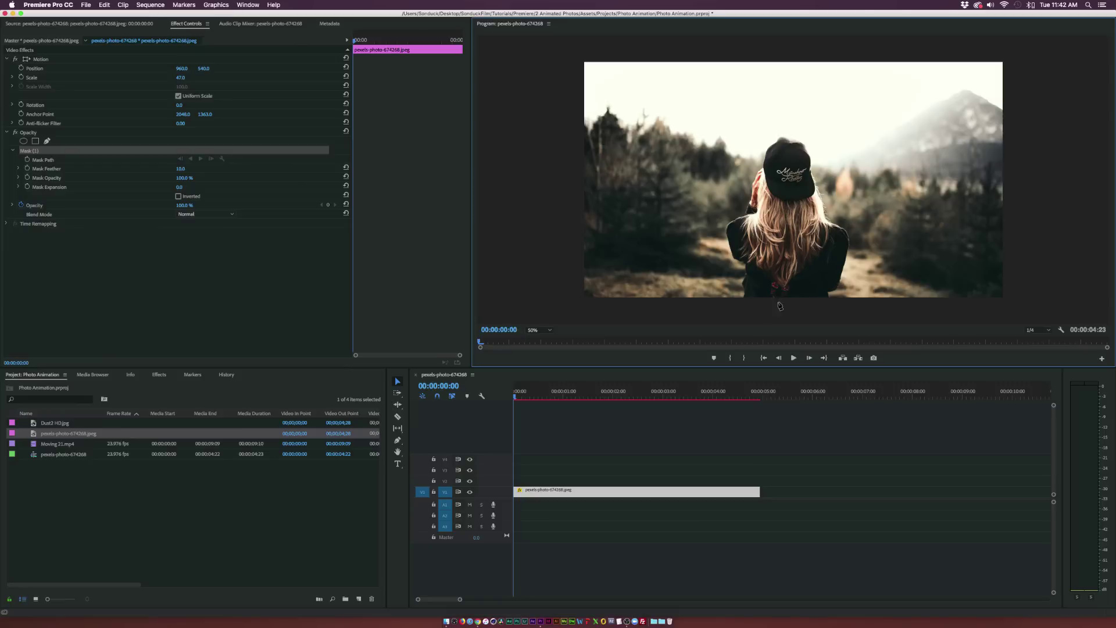
{"action": "left_click", "coordinate": [835, 301]}
{"action": "left_click", "coordinate": [546, 330]}
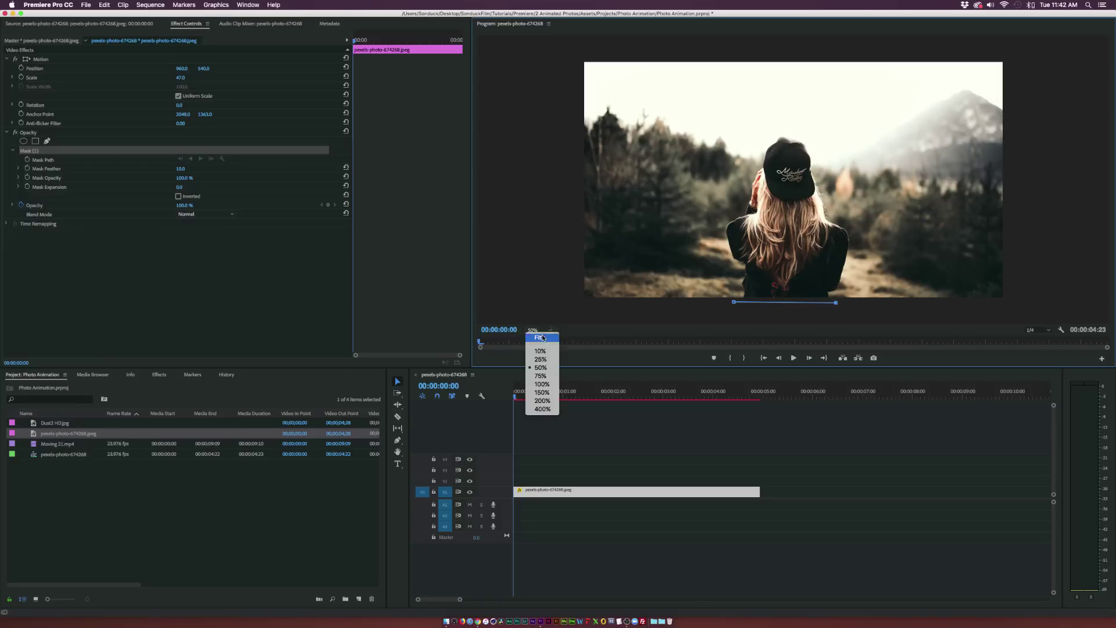
{"action": "left_click", "coordinate": [538, 337]}
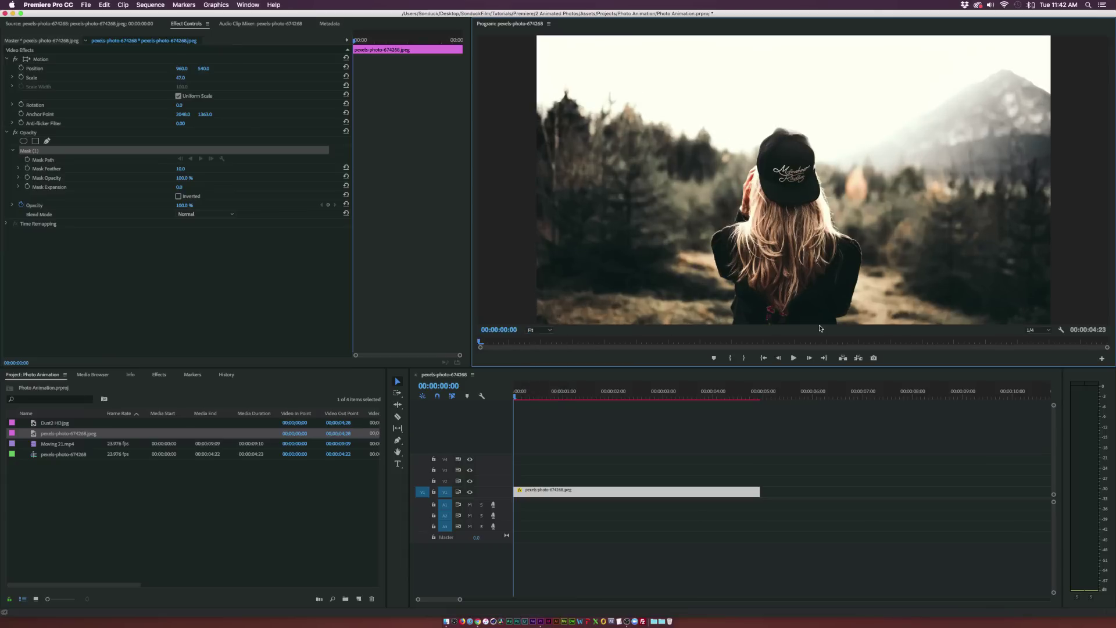
- Trace the mask loosely around the woman's right side, cap and left side, and close it below the frame
{"action": "left_click", "coordinate": [840, 323]}
{"action": "left_click", "coordinate": [866, 252]}
{"action": "left_click", "coordinate": [859, 236]}
{"action": "left_click", "coordinate": [841, 226]}
{"action": "left_click", "coordinate": [830, 198]}
{"action": "left_click", "coordinate": [818, 170]}
{"action": "left_click", "coordinate": [816, 138]}
{"action": "left_click", "coordinate": [795, 124]}
{"action": "left_click", "coordinate": [772, 125]}
{"action": "left_click", "coordinate": [757, 140]}
{"action": "left_click", "coordinate": [752, 157]}
{"action": "left_click", "coordinate": [749, 171]}
{"action": "left_click", "coordinate": [736, 207]}
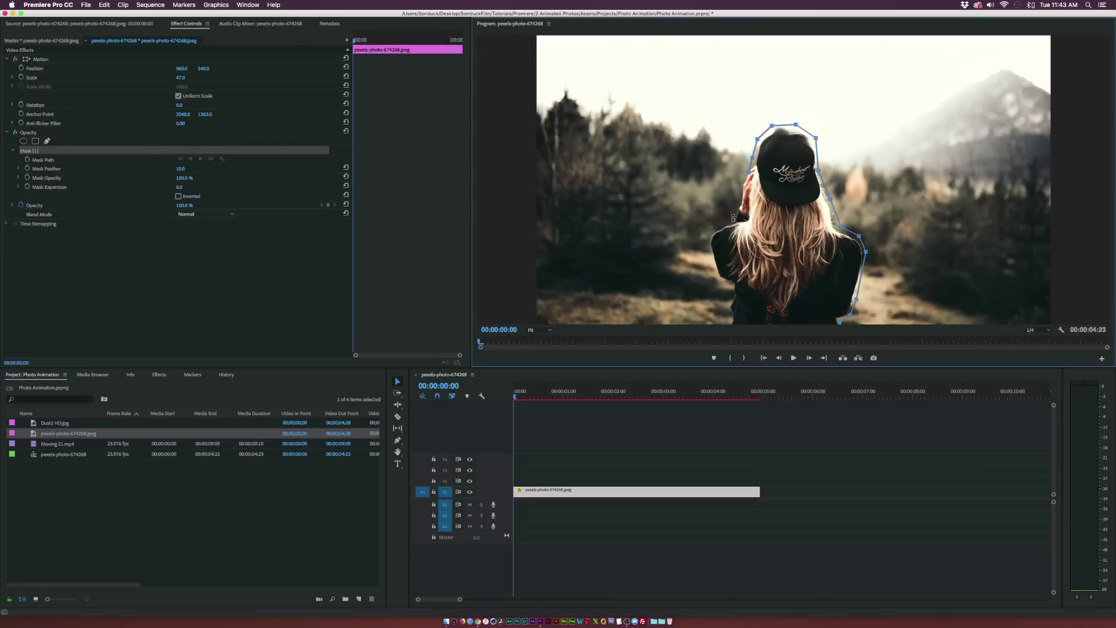
{"action": "left_click", "coordinate": [729, 218]}
{"action": "left_click", "coordinate": [718, 229]}
{"action": "left_click", "coordinate": [706, 240]}
{"action": "left_click", "coordinate": [712, 263]}
{"action": "left_click", "coordinate": [720, 283]}
{"action": "left_click", "coordinate": [732, 291]}
{"action": "left_click", "coordinate": [726, 305]}
{"action": "left_click", "coordinate": [733, 322]}
{"action": "left_click", "coordinate": [540, 330]}
{"action": "left_click", "coordinate": [540, 351]}
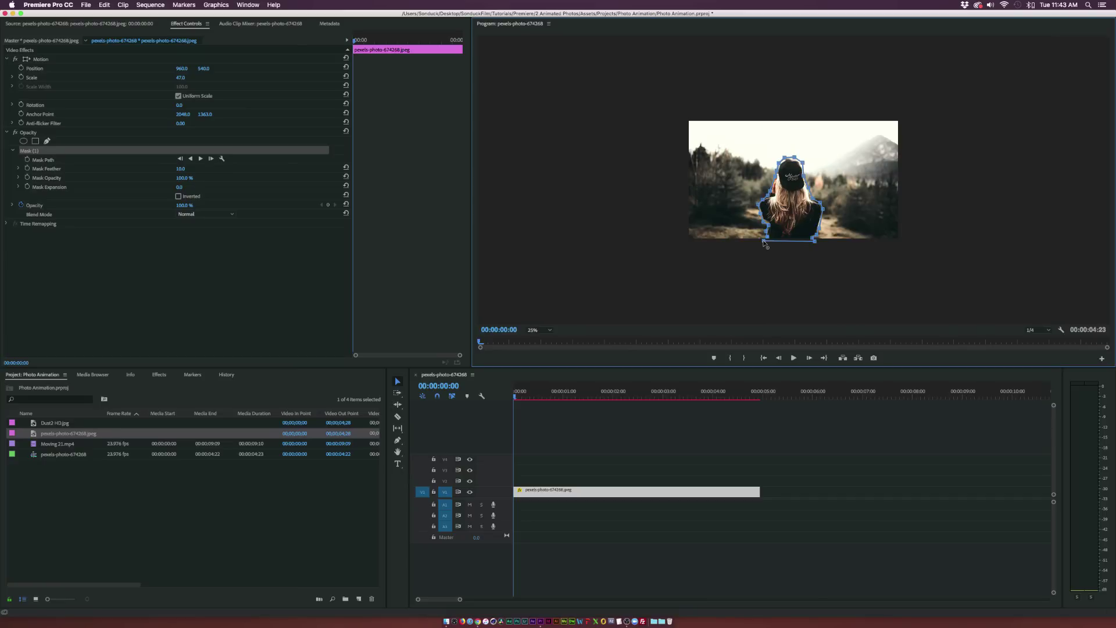
{"action": "left_click", "coordinate": [533, 330]}
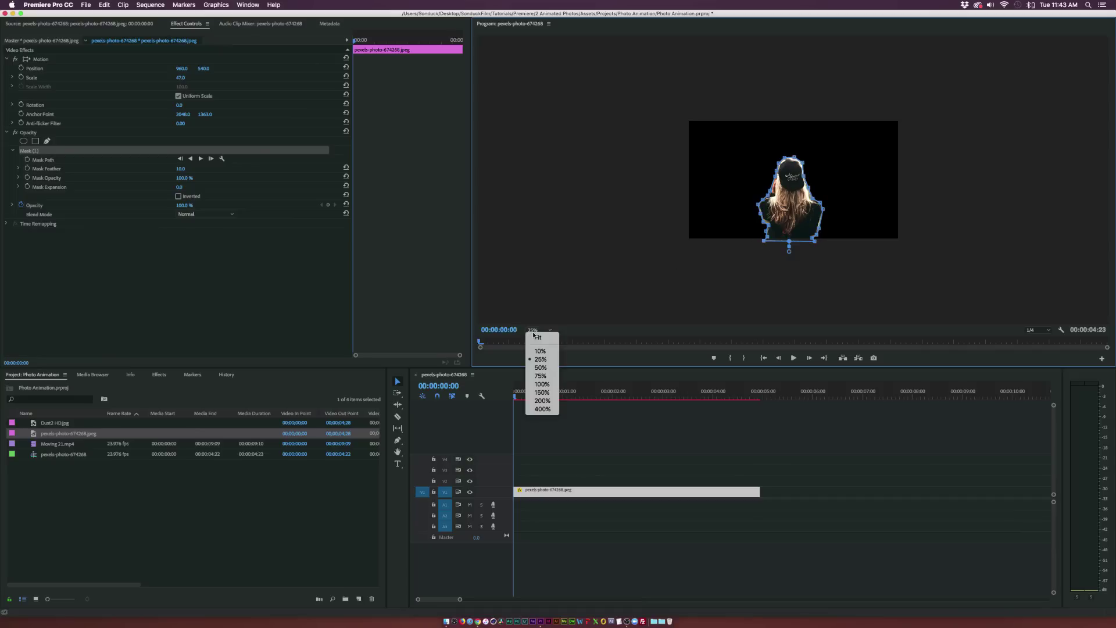
{"action": "left_click", "coordinate": [535, 337]}
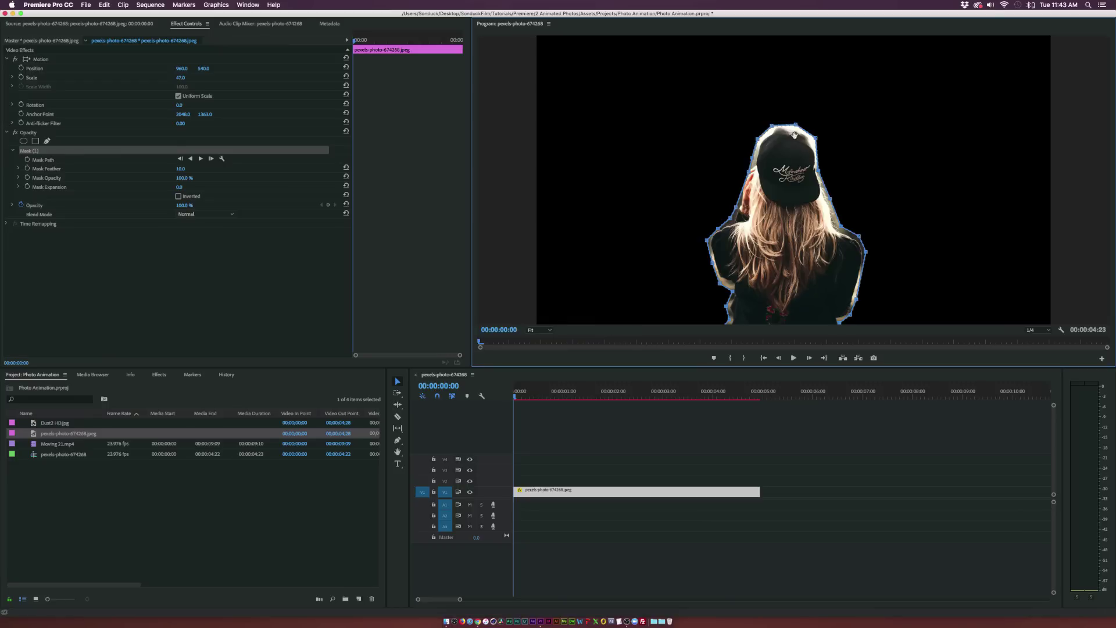
- Duplicate the masked photo clip onto the V2 track directly above the original
{"action": "left_click", "coordinate": [593, 491]}
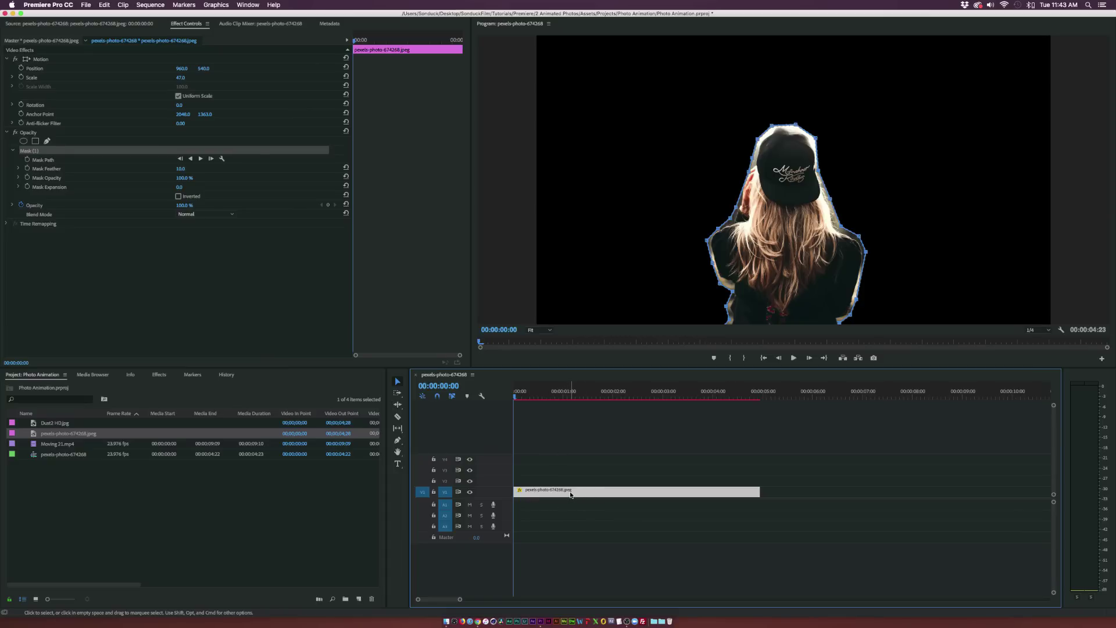
{"action": "mouse_move", "coordinate": [570, 494]}
{"action": "left_mouse_down"}
{"action": "mouse_move", "coordinate": [573, 472]}
{"action": "mouse_move", "coordinate": [573, 482]}
{"action": "left_mouse_up"}
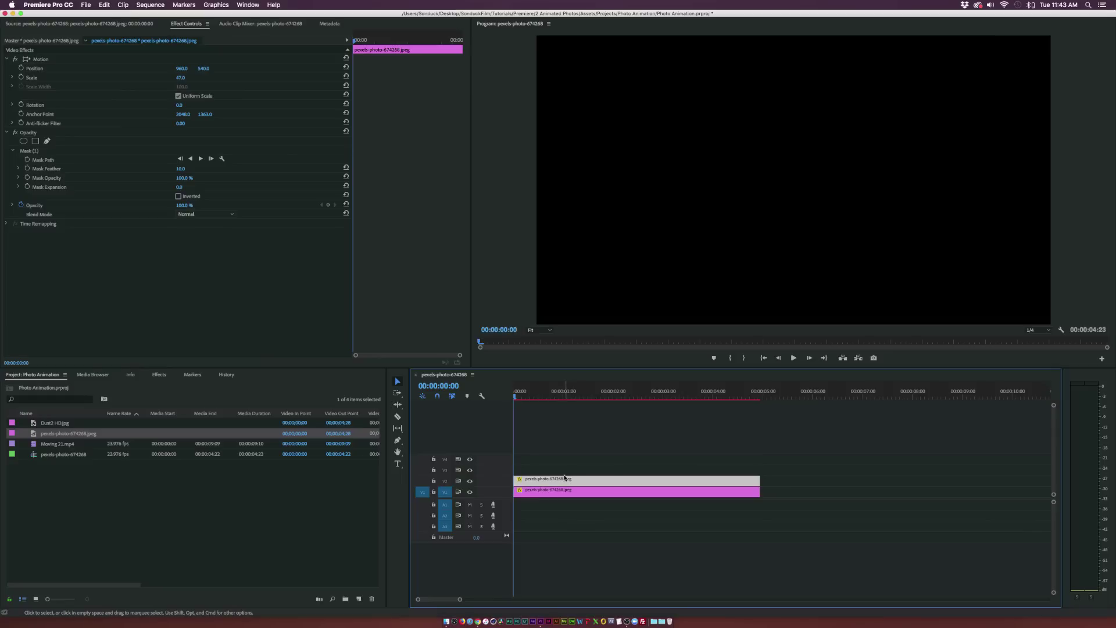
{"action": "key", "text": "space"}
{"action": "key", "text": "space"}
- Delete the mask from the V1 photo clip and toggle that track's visibility to check the cutout above it
{"action": "left_click", "coordinate": [537, 480]}
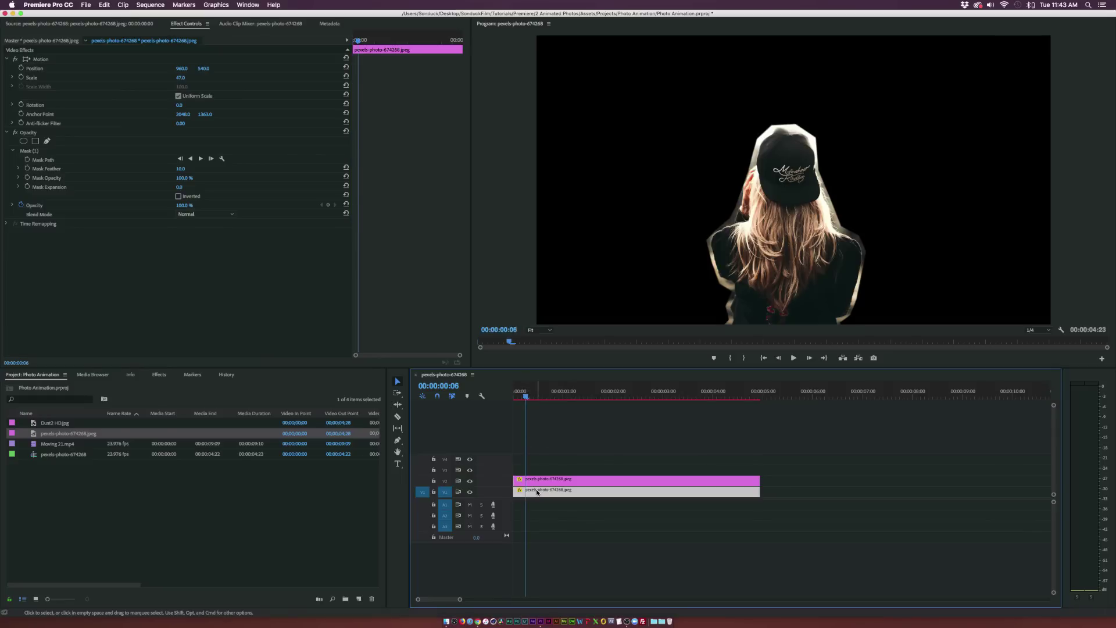
{"action": "left_click", "coordinate": [32, 150]}
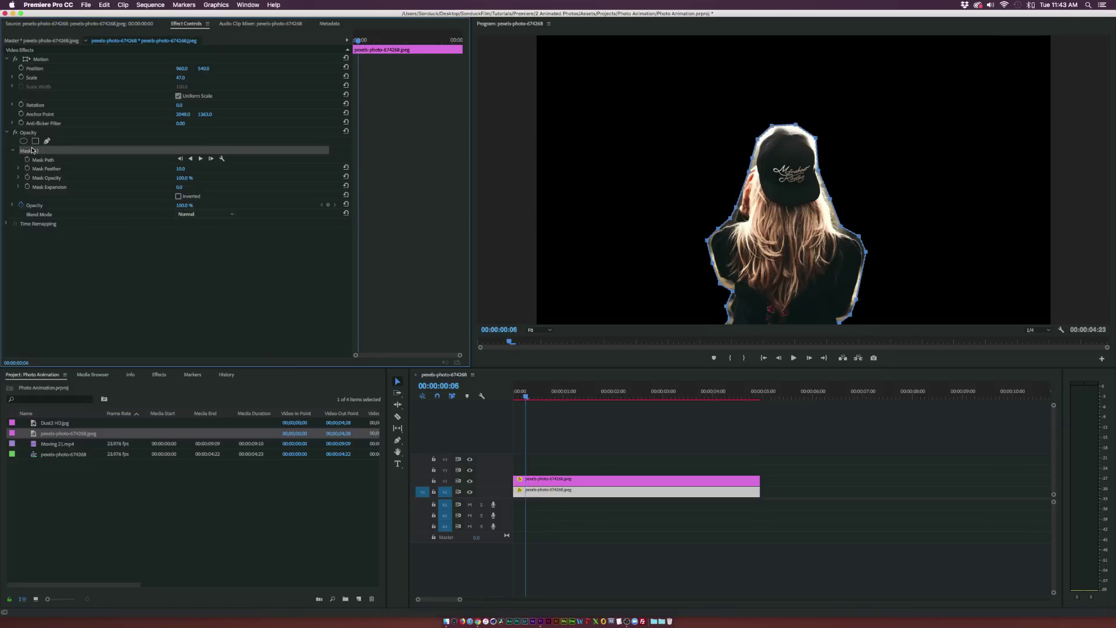
{"action": "key", "text": "Delete"}
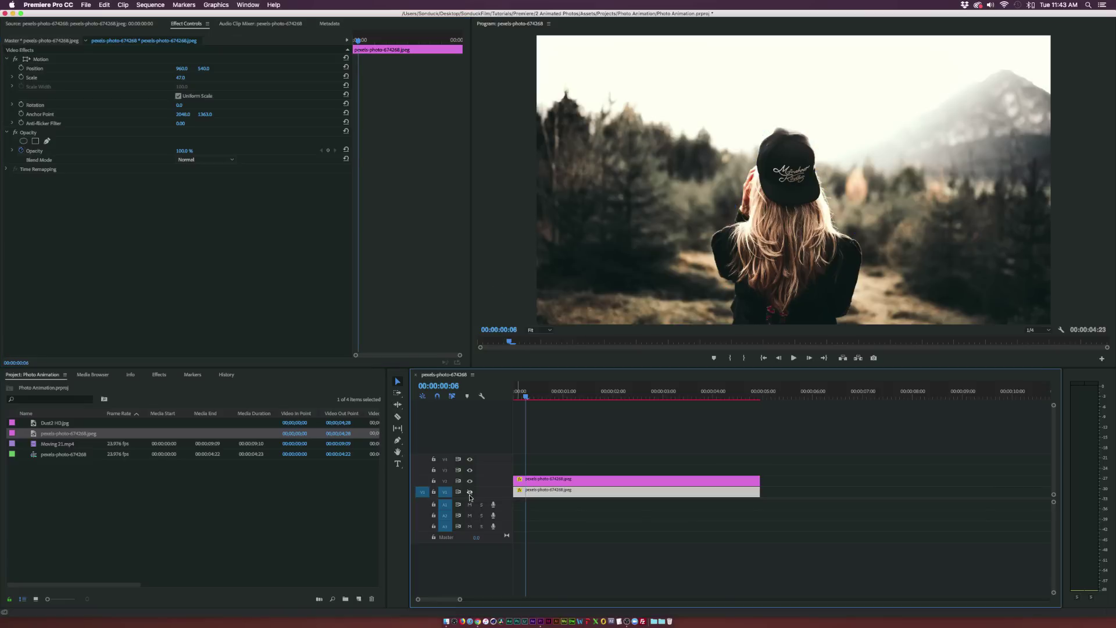
{"action": "left_click", "coordinate": [469, 492]}
{"action": "left_click", "coordinate": [469, 492]}
- Animate the V2 cutout's scale with a keyframe at the sequence start and one of 58 at 00:00:04:22
{"action": "key", "text": "Home"}
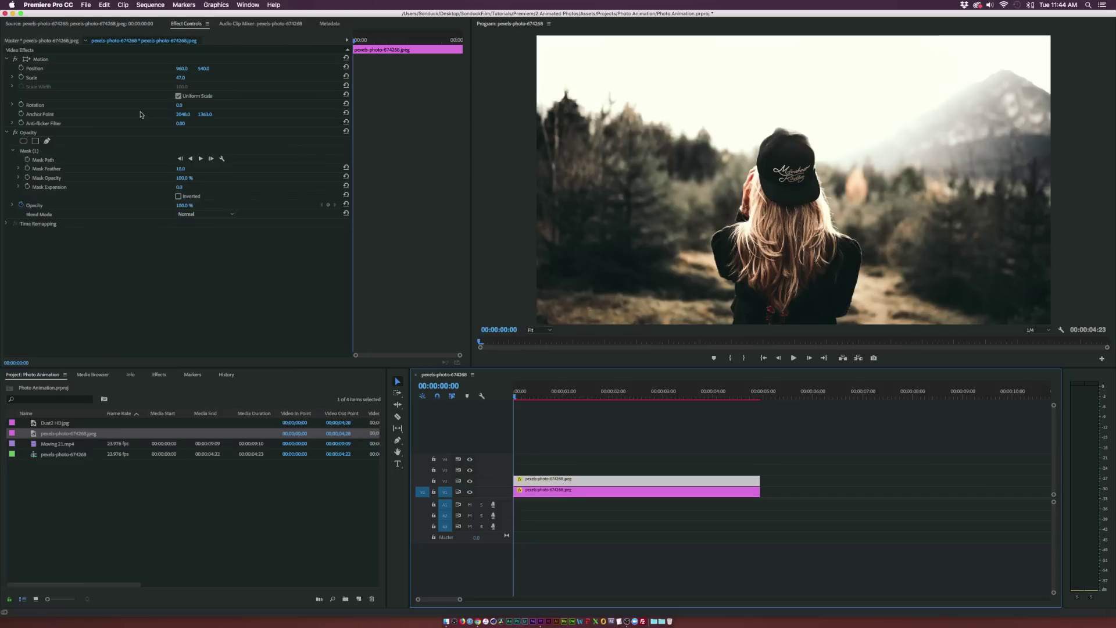
{"action": "left_click", "coordinate": [21, 77]}
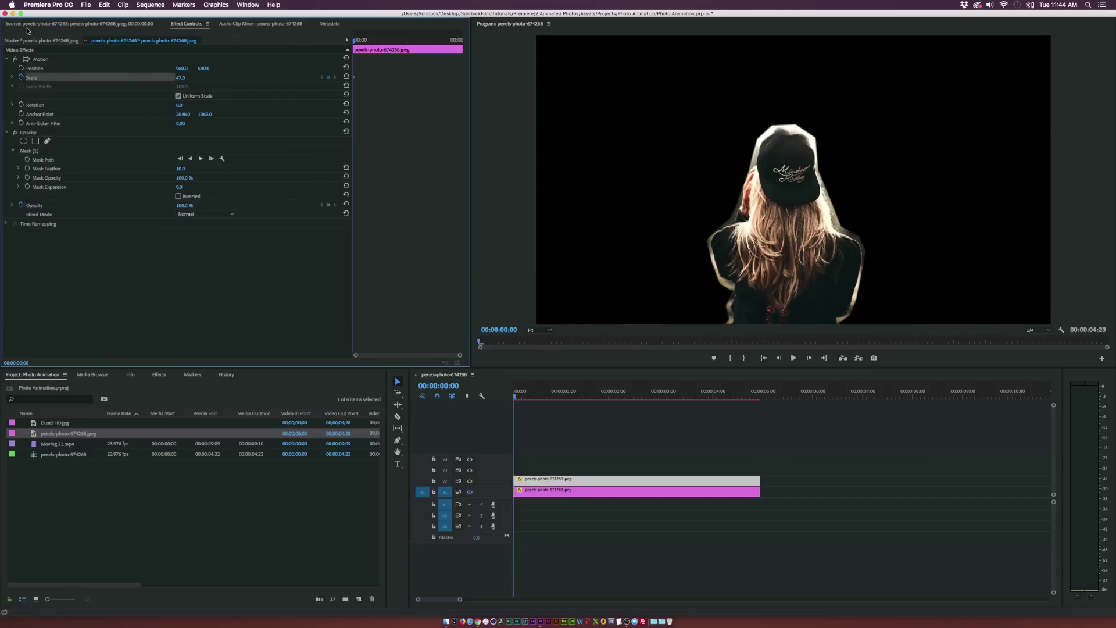
{"action": "left_click_drag", "start_coordinate": [400, 40], "coordinate": [471, 45]}
{"action": "key", "text": "Left"}
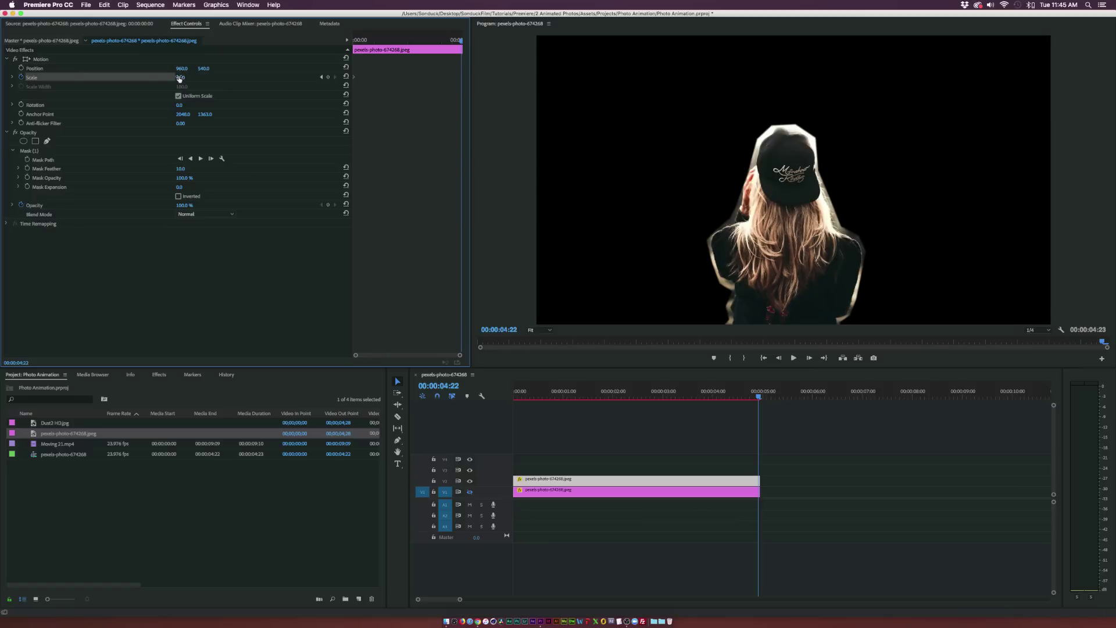
{"action": "left_click_drag", "start_coordinate": [179, 79], "coordinate": [179, 78]}
{"action": "type", "text": "56"}
{"action": "key", "text": "Return"}
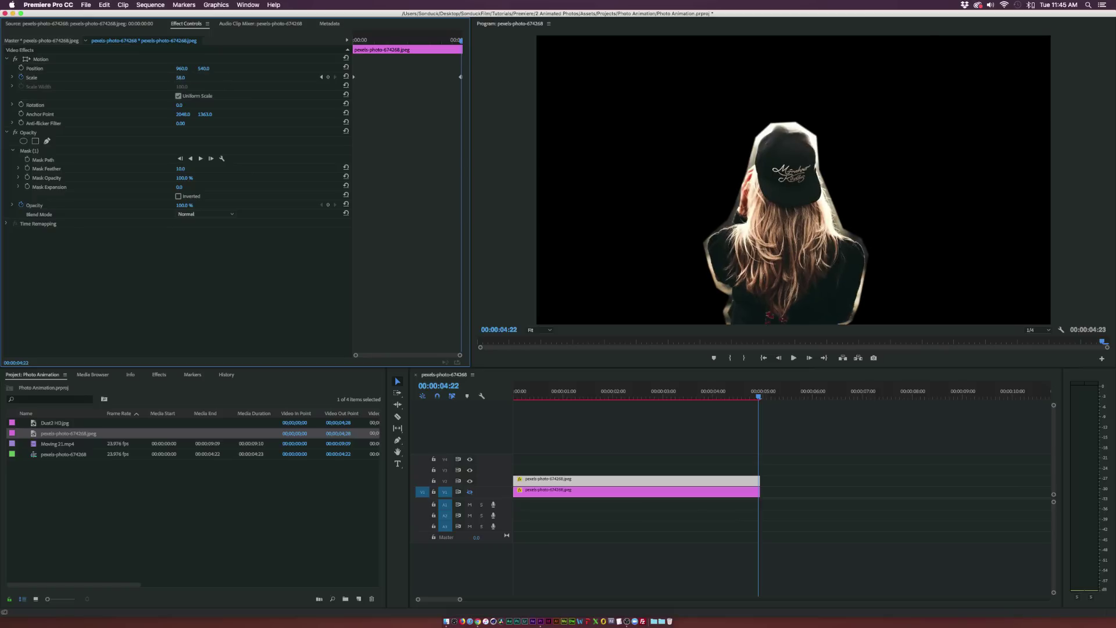
- Animate the cutout's position with a keyframe at the sequence start and a vertical value of 460 at 00:00:04:22
{"action": "key", "text": "Home"}
{"action": "left_click", "coordinate": [21, 68]}
{"action": "key", "text": "End"}
{"action": "key", "text": "Left"}
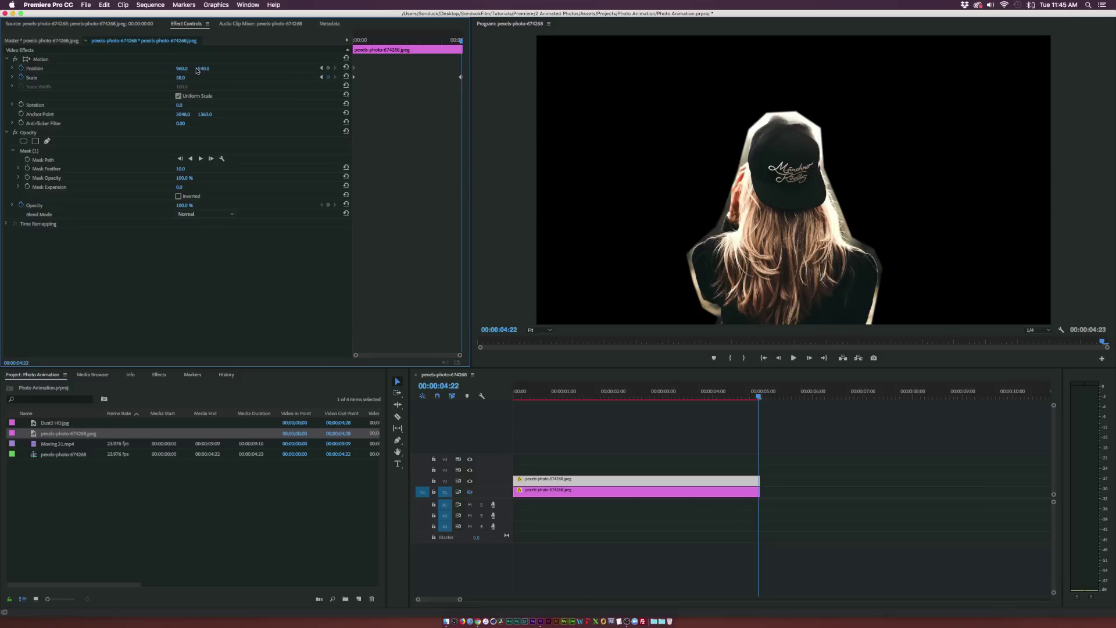
{"action": "left_click_drag", "start_coordinate": [203, 68], "coordinate": [202, 69]}
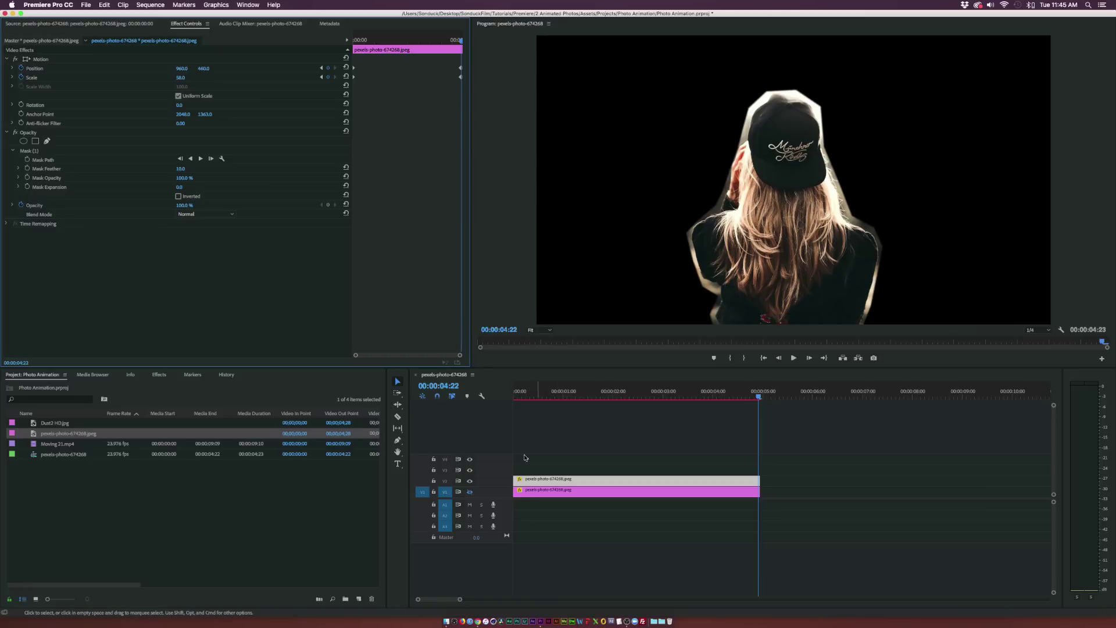
- Make the V1 background track visible again and play the animation from the start
{"action": "left_click", "coordinate": [469, 491]}
{"action": "left_click", "coordinate": [516, 391]}
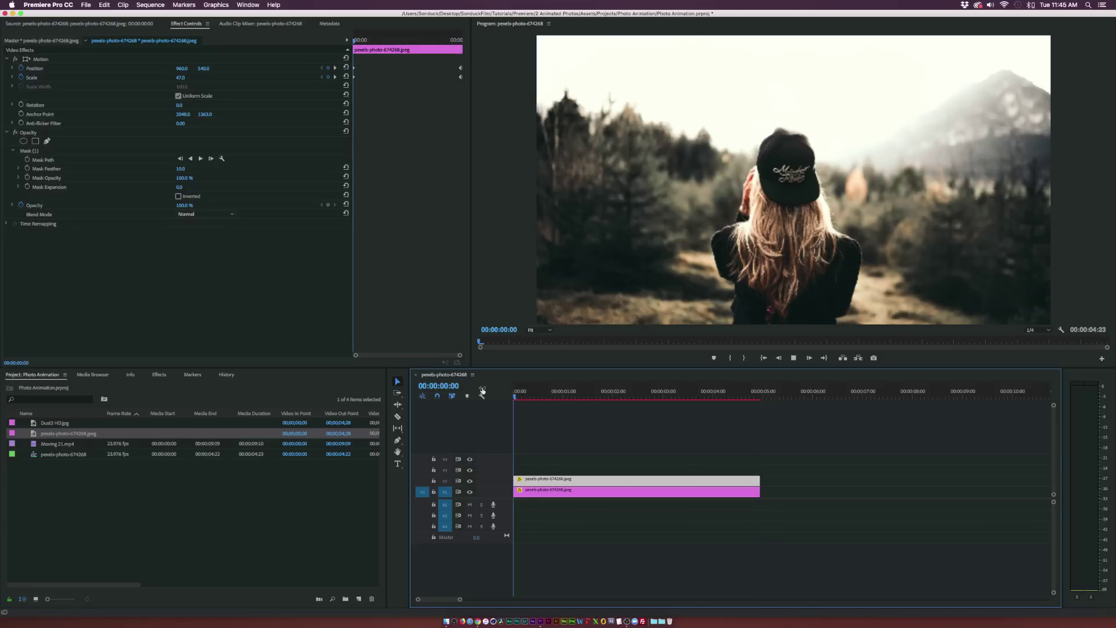
{"action": "key", "text": "space"}
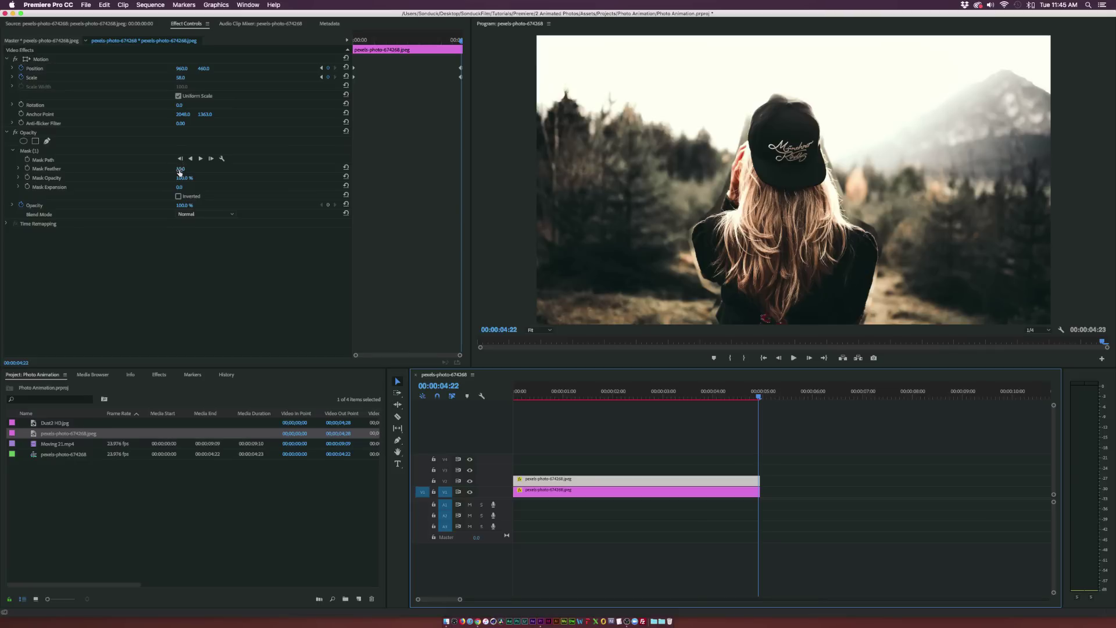
- Set the cutout's mask feather to 114 and play back the animation to check the softened edges
{"action": "left_click_drag", "start_coordinate": [180, 170], "coordinate": [229, 170]}
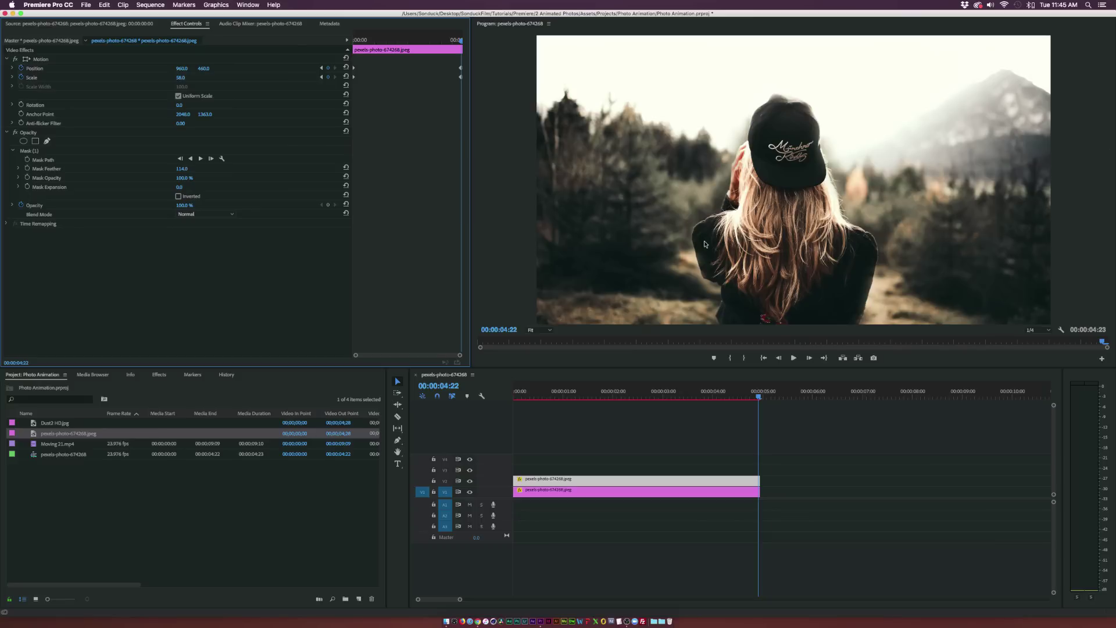
{"action": "left_click_drag", "start_coordinate": [613, 392], "coordinate": [587, 394]}
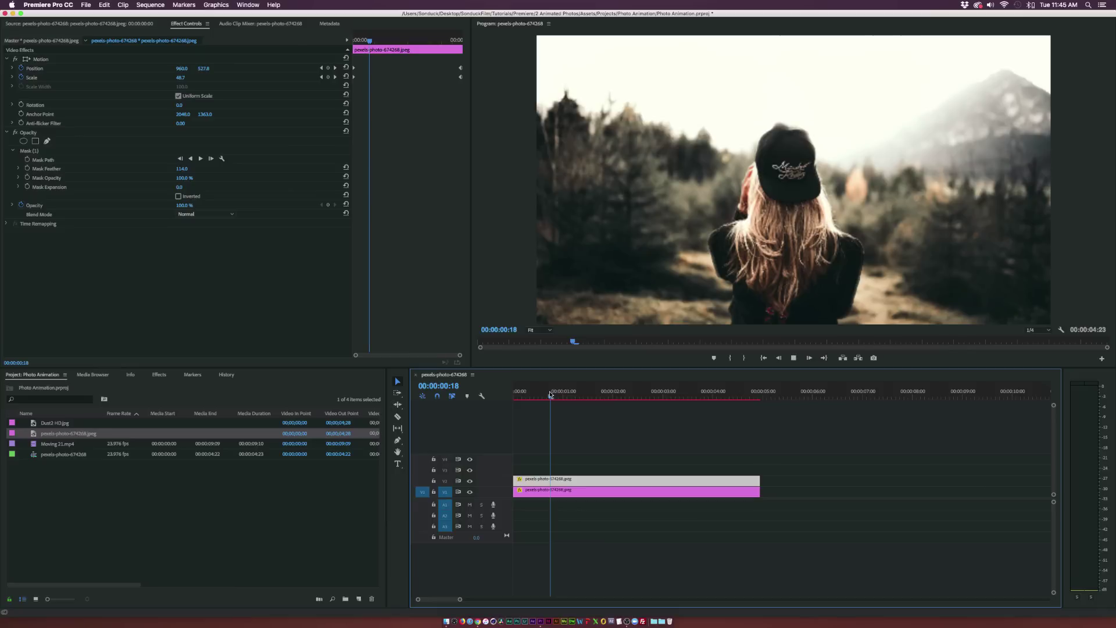
{"action": "key", "text": "space"}
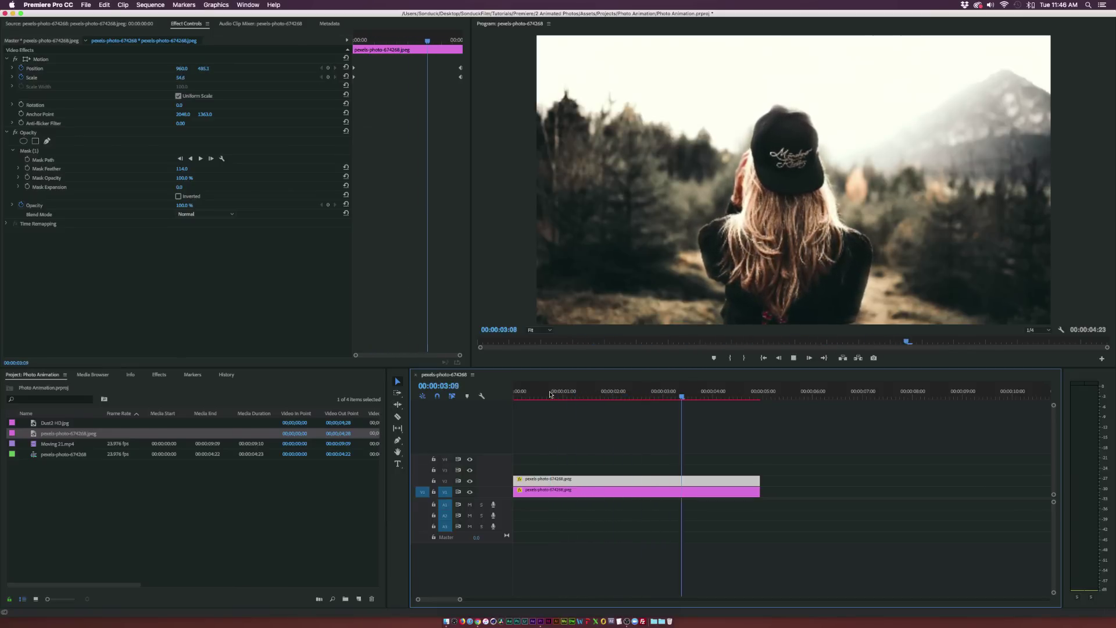
{"action": "key", "text": "space"}
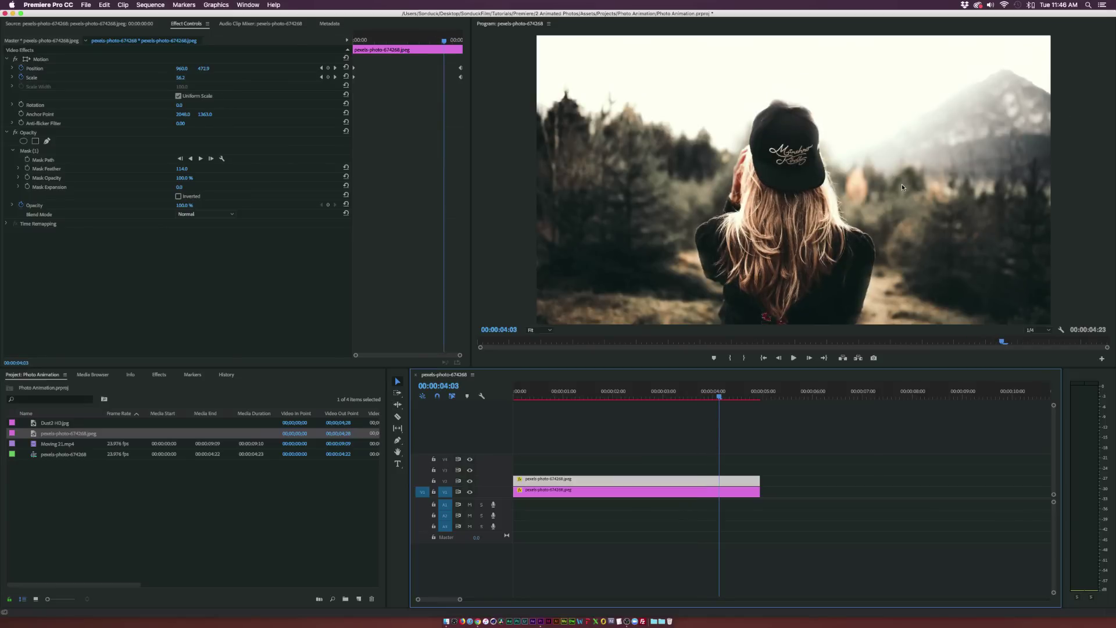
- Try Title 01 between the background and the cutout with a shifted horizontal position, and remove it from the sequence
{"action": "left_click_drag", "start_coordinate": [654, 398], "coordinate": [699, 399]}
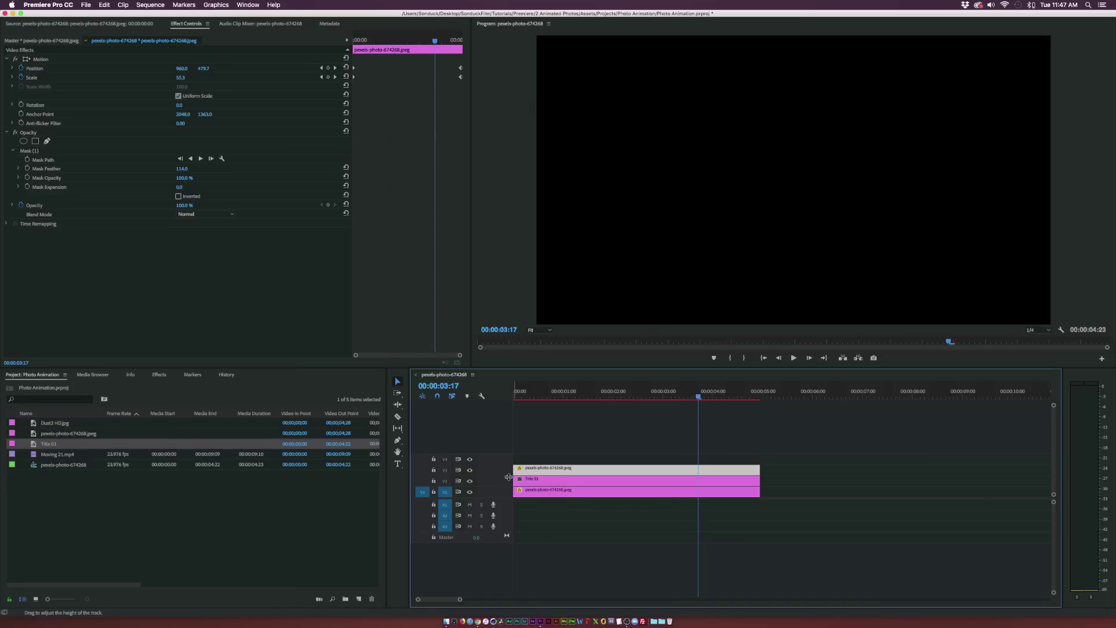
{"action": "left_click_drag", "start_coordinate": [49, 443], "coordinate": [527, 481]}
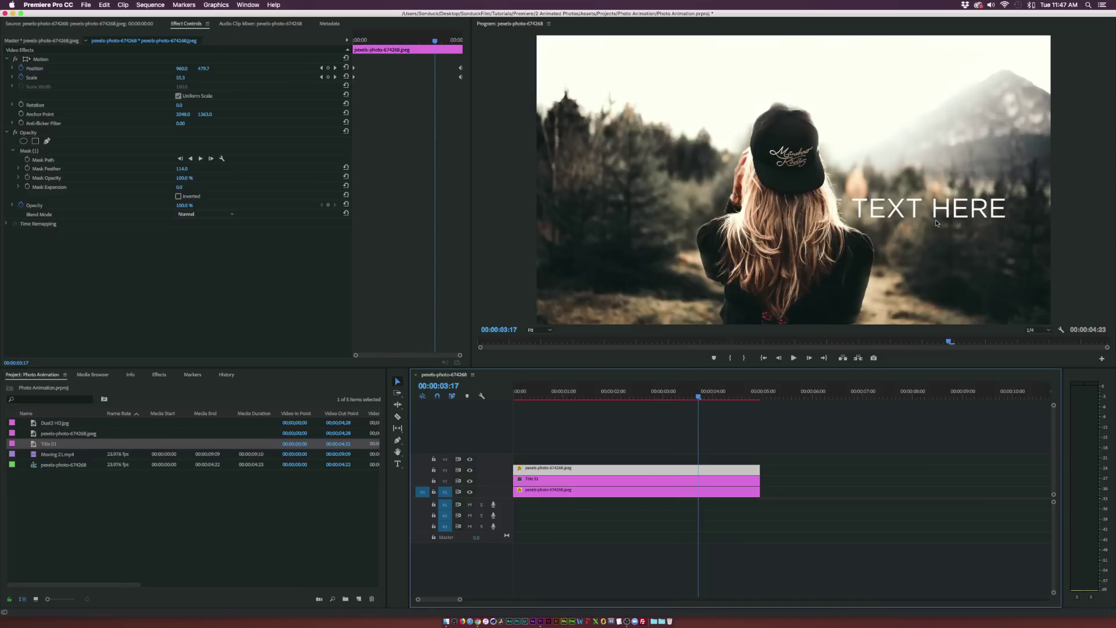
{"action": "left_click", "coordinate": [633, 479]}
{"action": "mouse_move", "coordinate": [183, 68]}
{"action": "left_mouse_down"}
{"action": "mouse_move", "coordinate": [225, 68]}
{"action": "mouse_move", "coordinate": [203, 68]}
{"action": "left_mouse_up"}
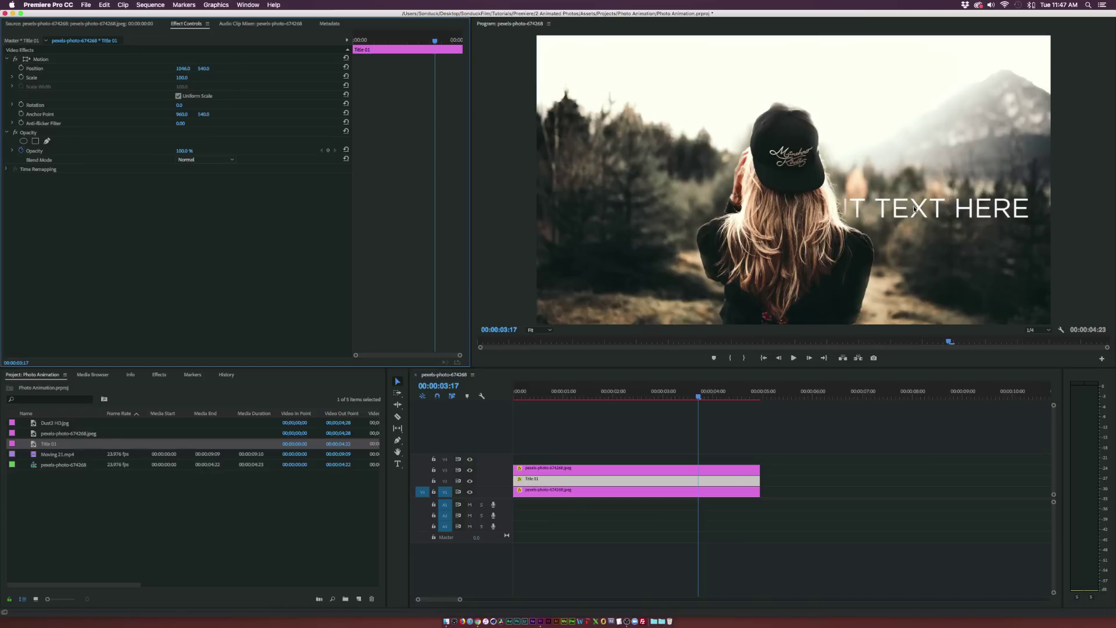
{"action": "left_click", "coordinate": [596, 482]}
{"action": "key", "text": "Delete"}
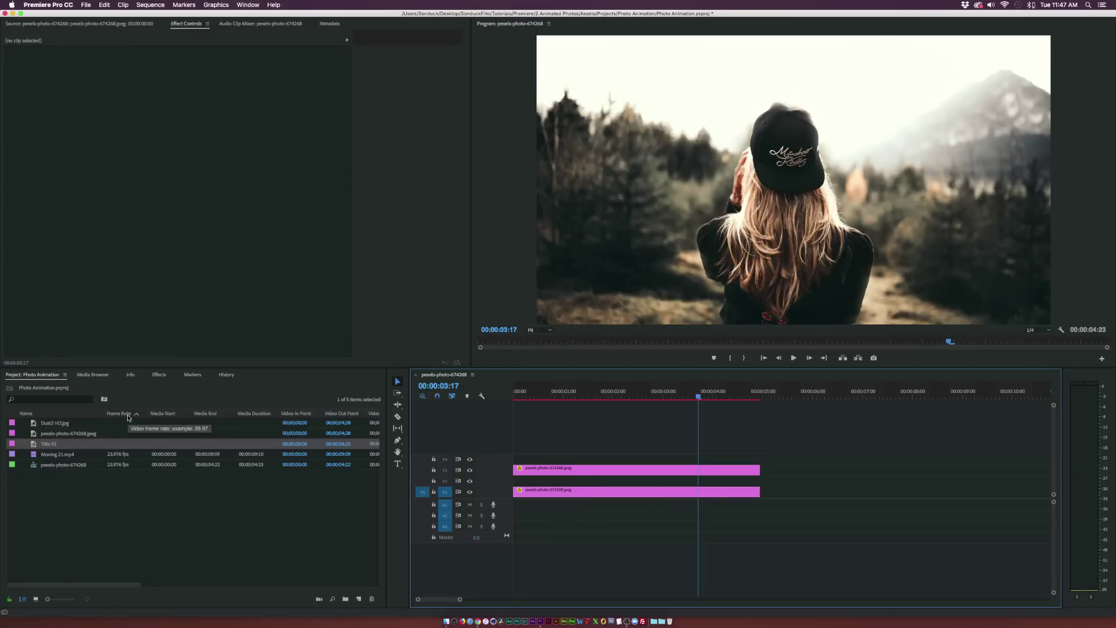
- Preview Dust2 HD.jpg and place it on V2, between the background photo and the woman's cutout
{"action": "left_click", "coordinate": [49, 436]}
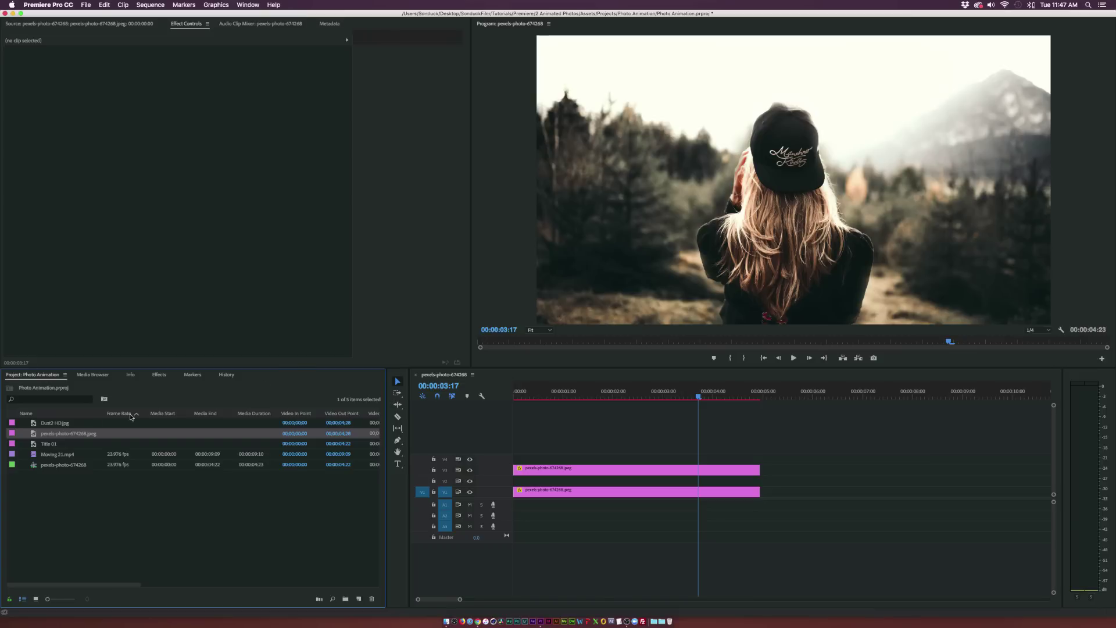
{"action": "left_click", "coordinate": [42, 454]}
{"action": "left_click", "coordinate": [40, 434]}
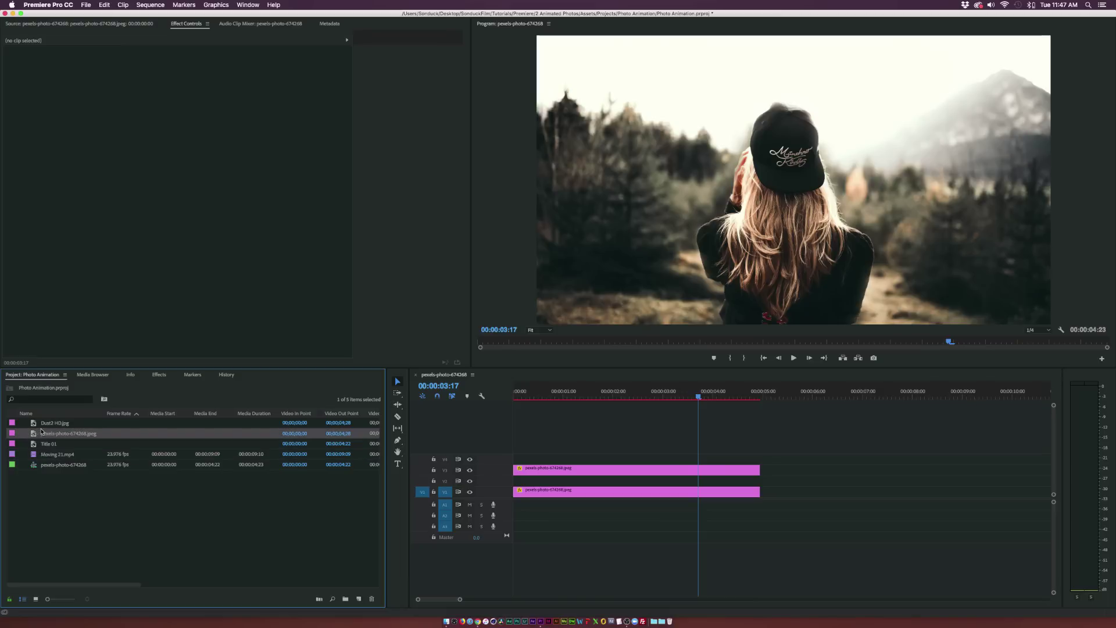
{"action": "left_click", "coordinate": [35, 424]}
{"action": "double_click", "coordinate": [32, 425]}
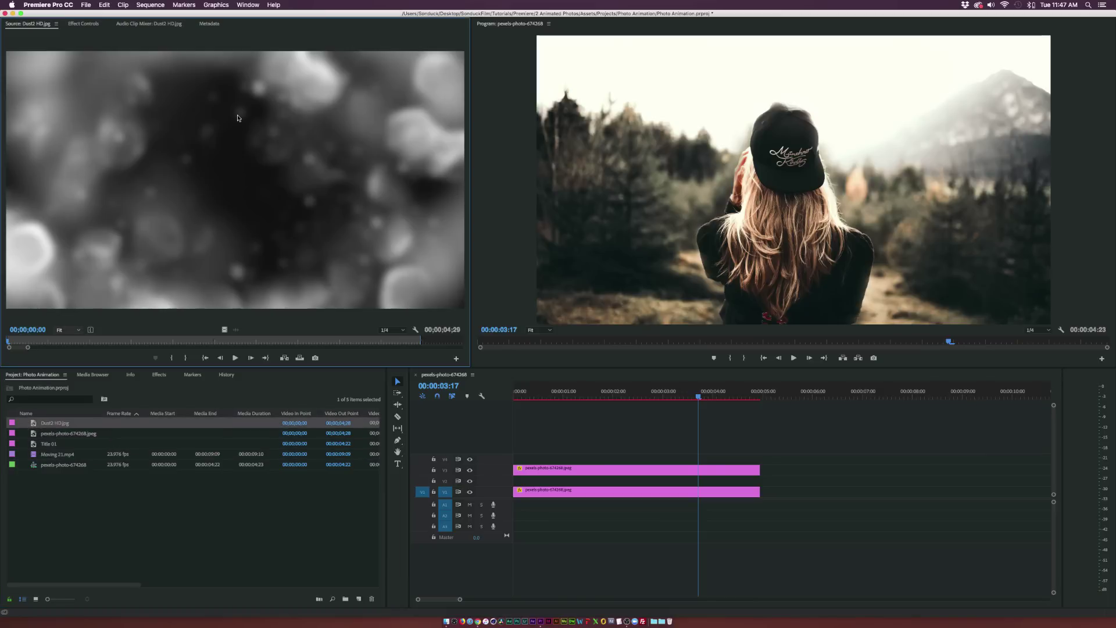
{"action": "left_click_drag", "start_coordinate": [111, 422], "coordinate": [547, 478]}
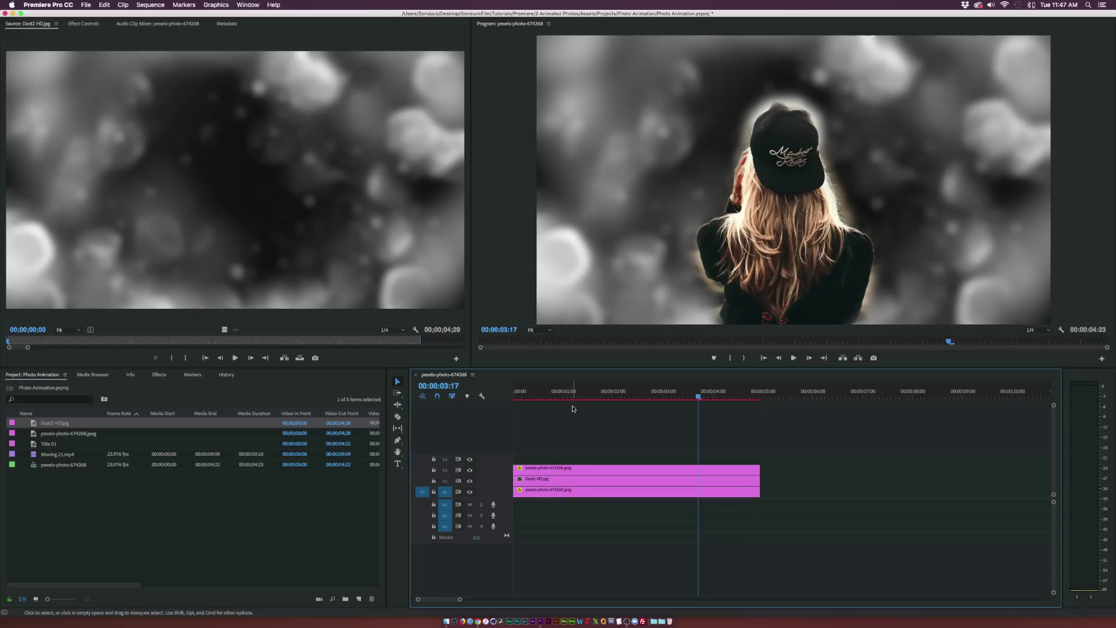
- Set the blend mode of the V2 dust overlay to Screen
{"action": "double_click", "coordinate": [549, 478]}
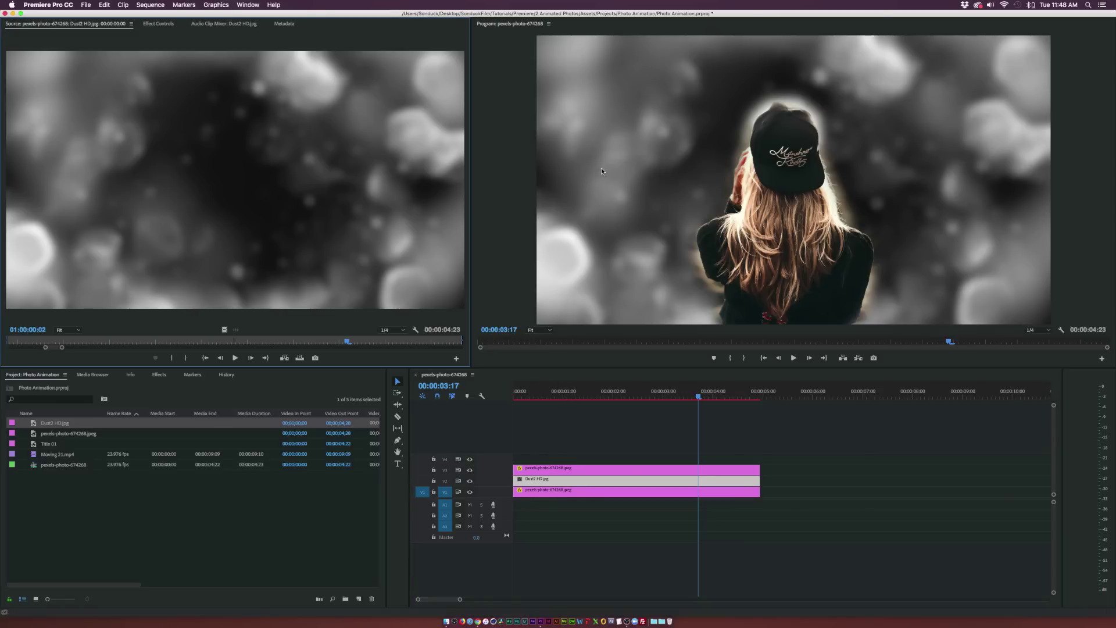
{"action": "left_click", "coordinate": [165, 25]}
{"action": "left_click", "coordinate": [231, 161]}
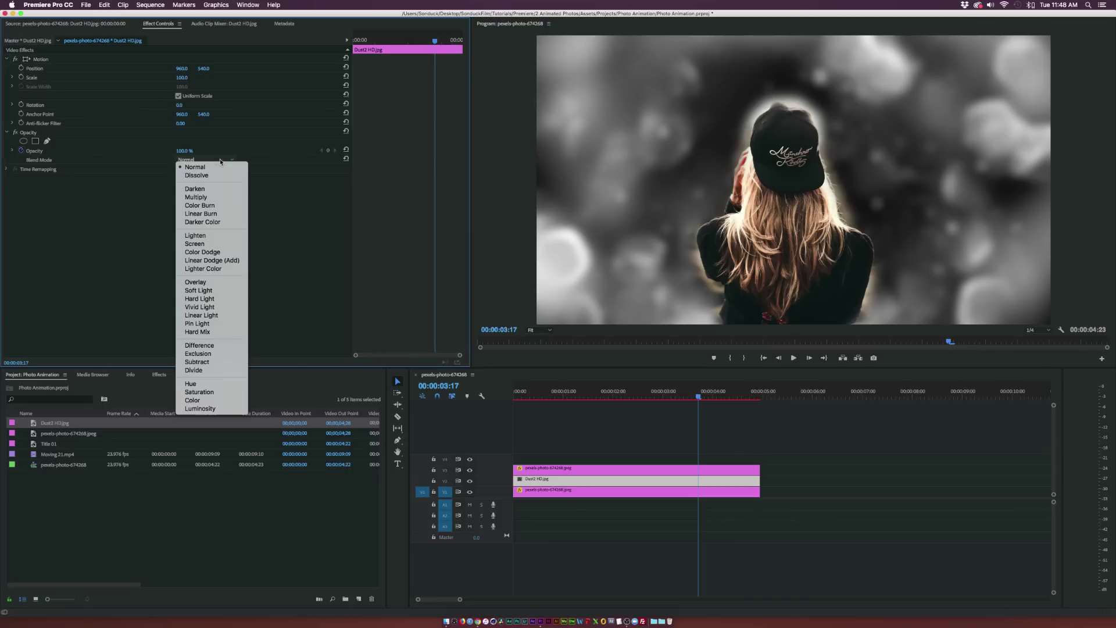
{"action": "left_click", "coordinate": [199, 244]}
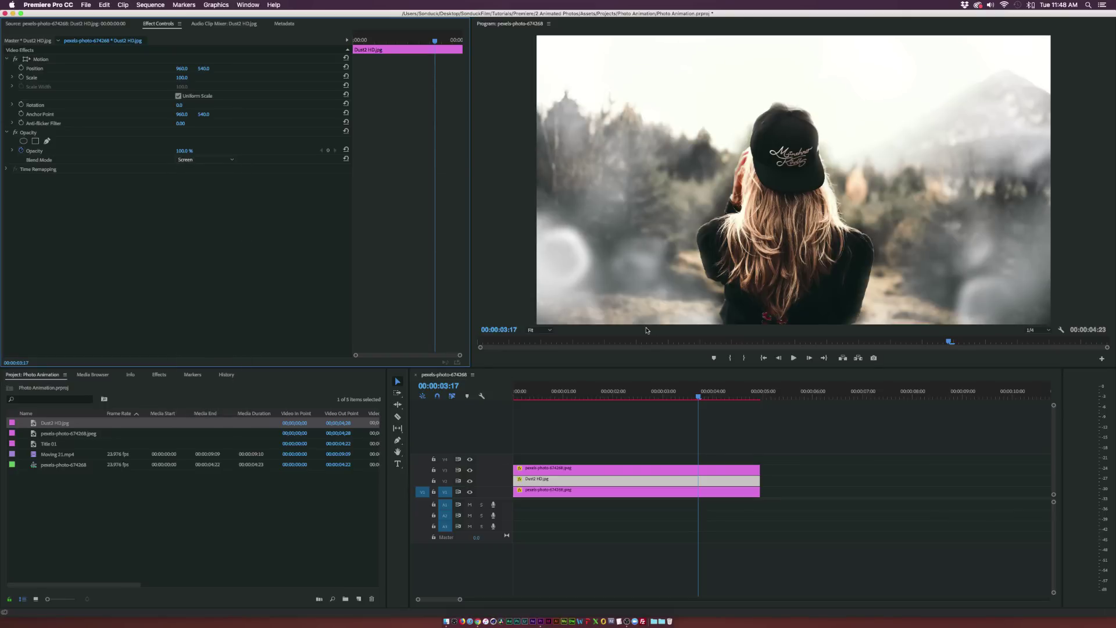
- Keyframe the dust overlay's position and scale at the sequence start, and keyframe a larger scale at 00:00:04:22
{"action": "left_click_drag", "start_coordinate": [530, 393], "coordinate": [495, 397]}
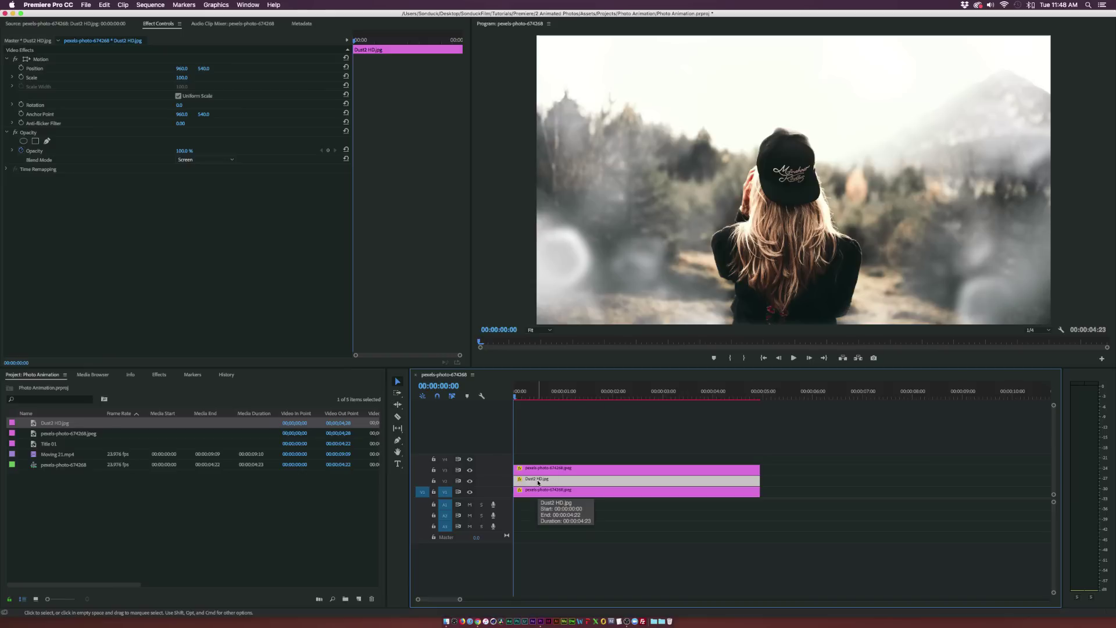
{"action": "left_click", "coordinate": [21, 68]}
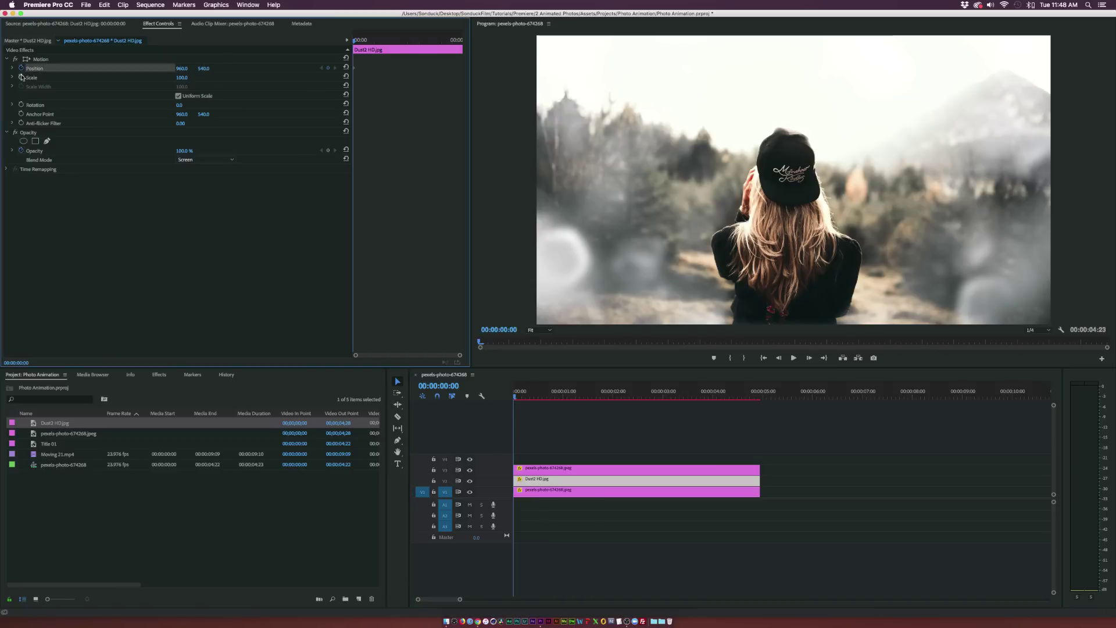
{"action": "left_click", "coordinate": [21, 76]}
{"action": "left_click_drag", "start_coordinate": [418, 46], "coordinate": [480, 51]}
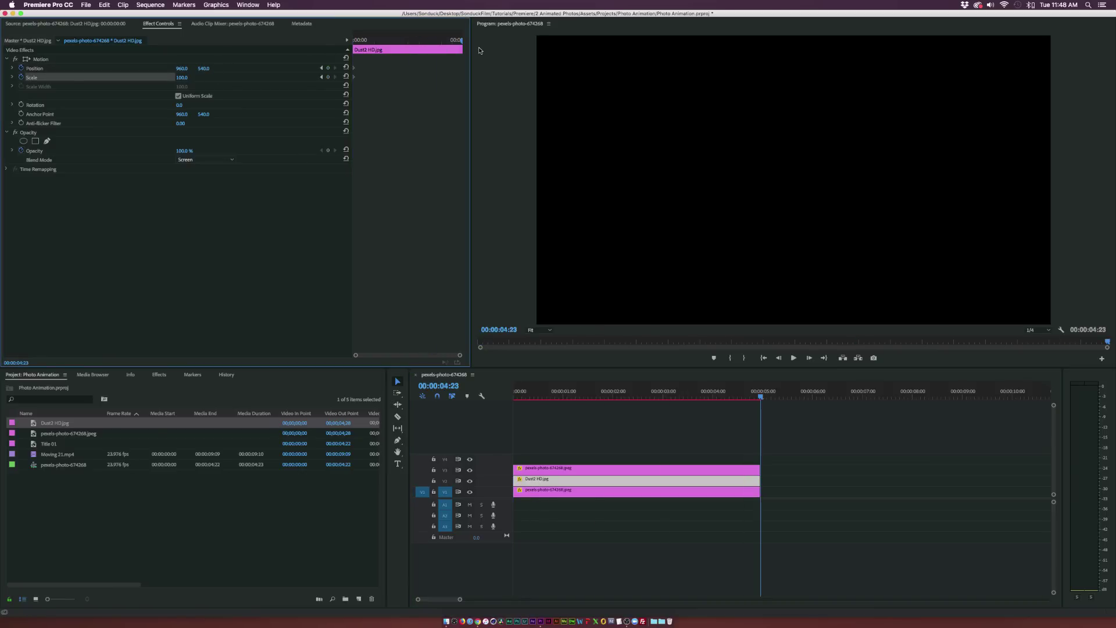
{"action": "key", "text": "Left"}
{"action": "left_click_drag", "start_coordinate": [181, 77], "coordinate": [194, 77]}
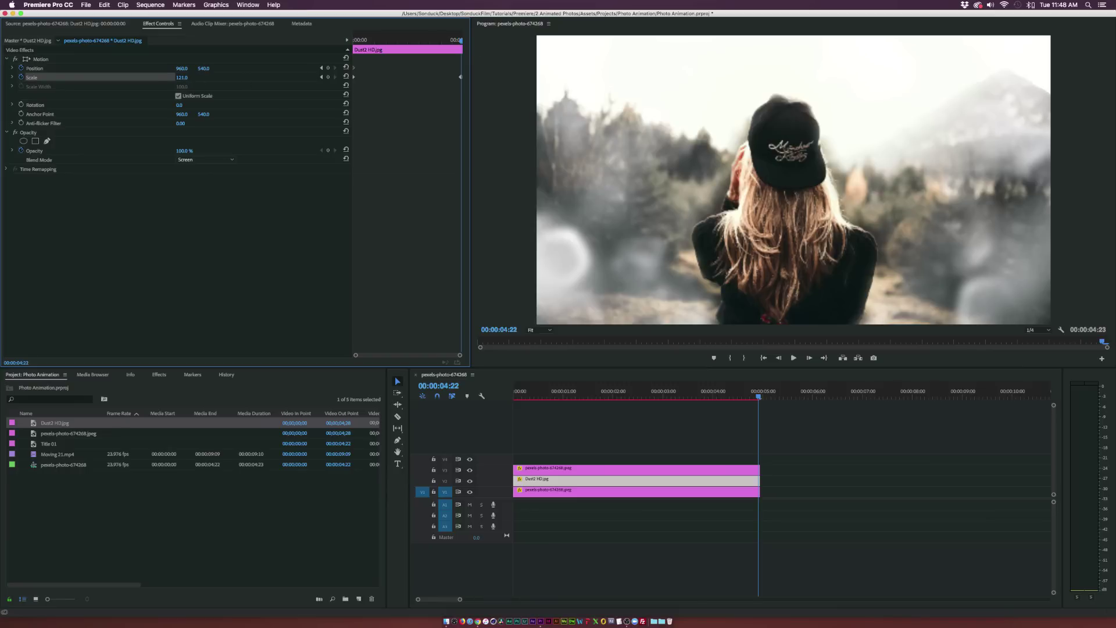
{"action": "key", "text": "Home"}
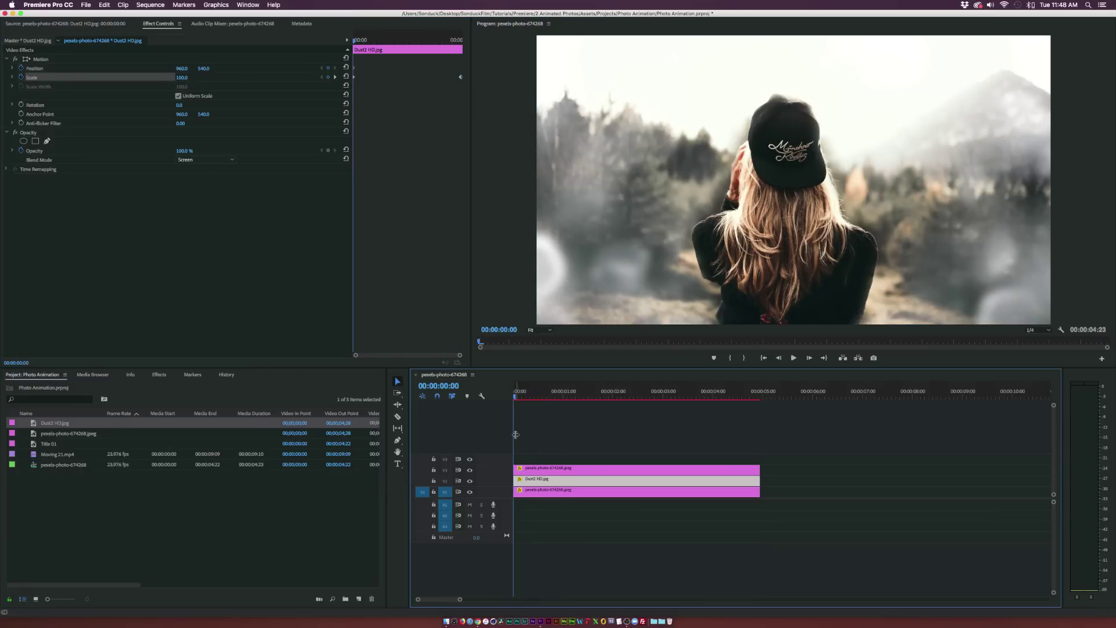
- Animate the V1 background's scale with a keyframe of 56 at the sequence start and one of 47 at the end
{"action": "left_click", "coordinate": [527, 493]}
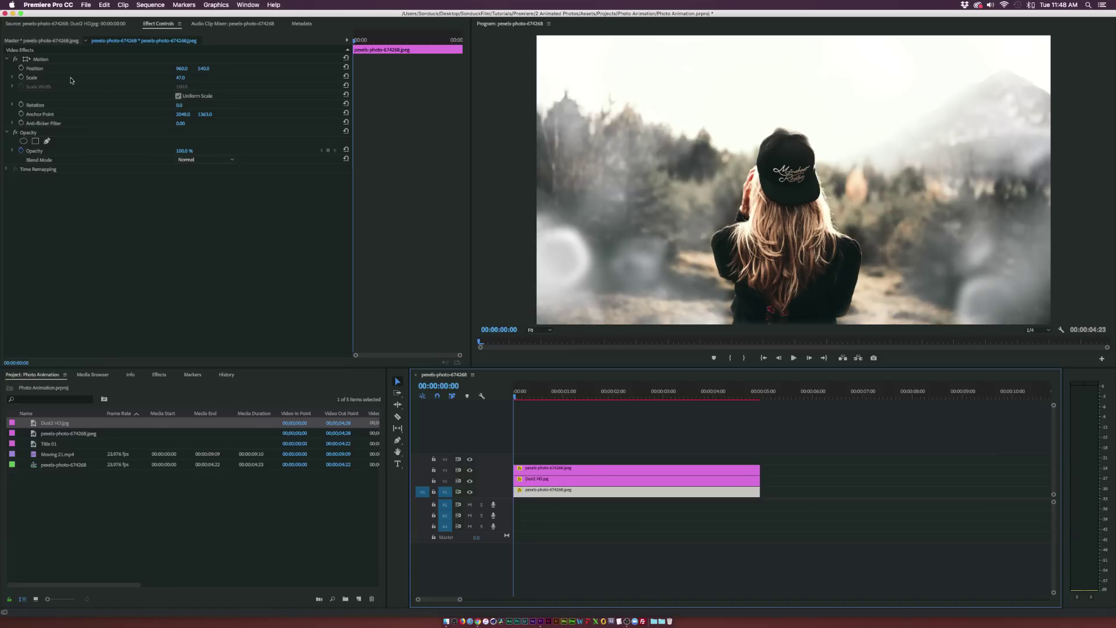
{"action": "left_click", "coordinate": [21, 78]}
{"action": "left_click_drag", "start_coordinate": [366, 77], "coordinate": [468, 81]}
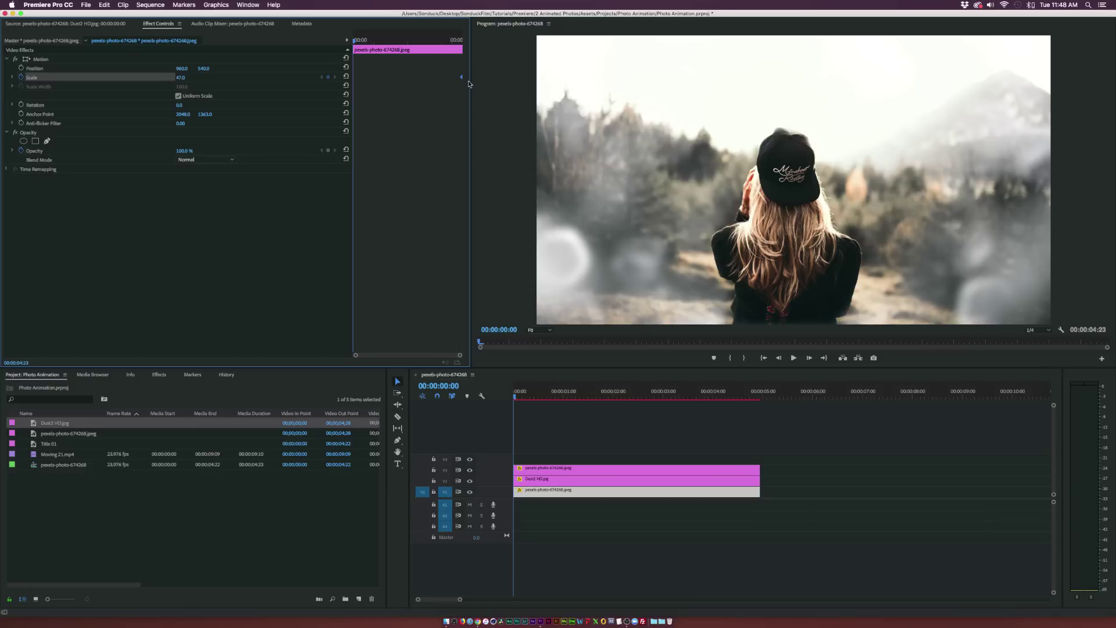
{"action": "left_click", "coordinate": [181, 77]}
{"action": "left_click", "coordinate": [217, 78]}
{"action": "left_click_drag", "start_coordinate": [177, 78], "coordinate": [187, 78]}
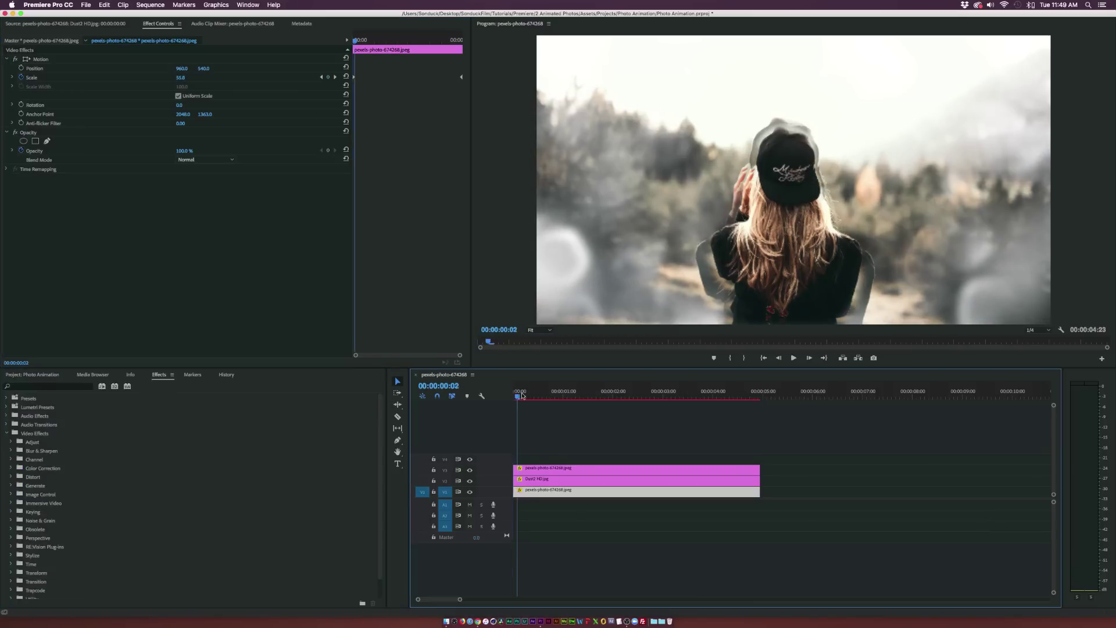
{"action": "mouse_move", "coordinate": [522, 395]}
{"action": "left_mouse_down"}
{"action": "mouse_move", "coordinate": [667, 395]}
{"action": "mouse_move", "coordinate": [510, 411]}
{"action": "left_mouse_up"}
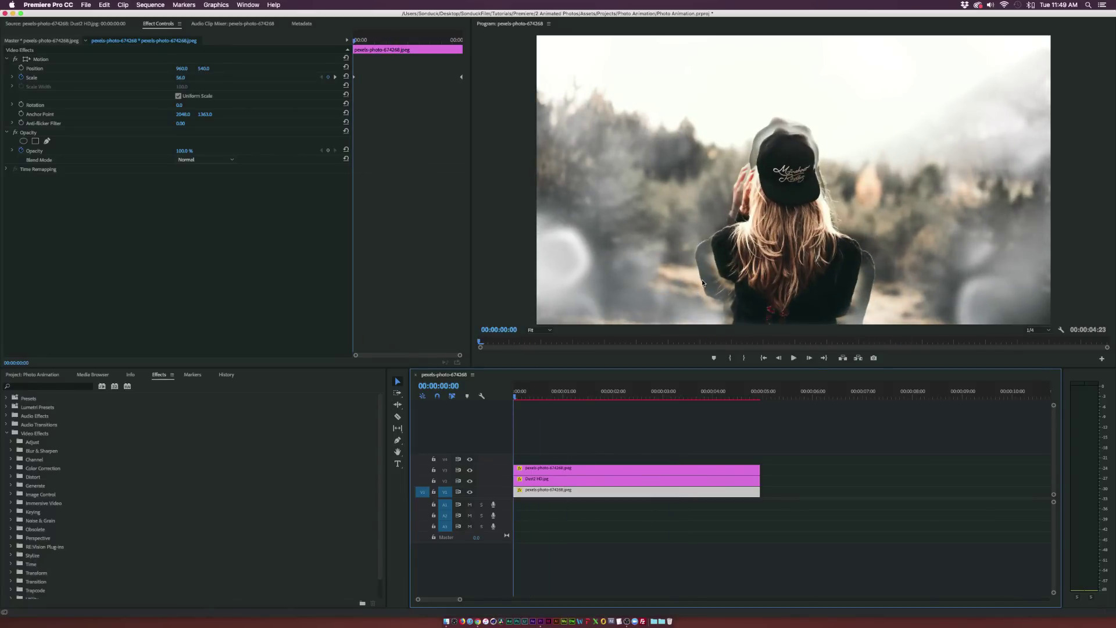
- Apply Gaussian Blur to the V1 background photo with a blurriness of about 46
{"action": "left_click", "coordinate": [10, 450]}
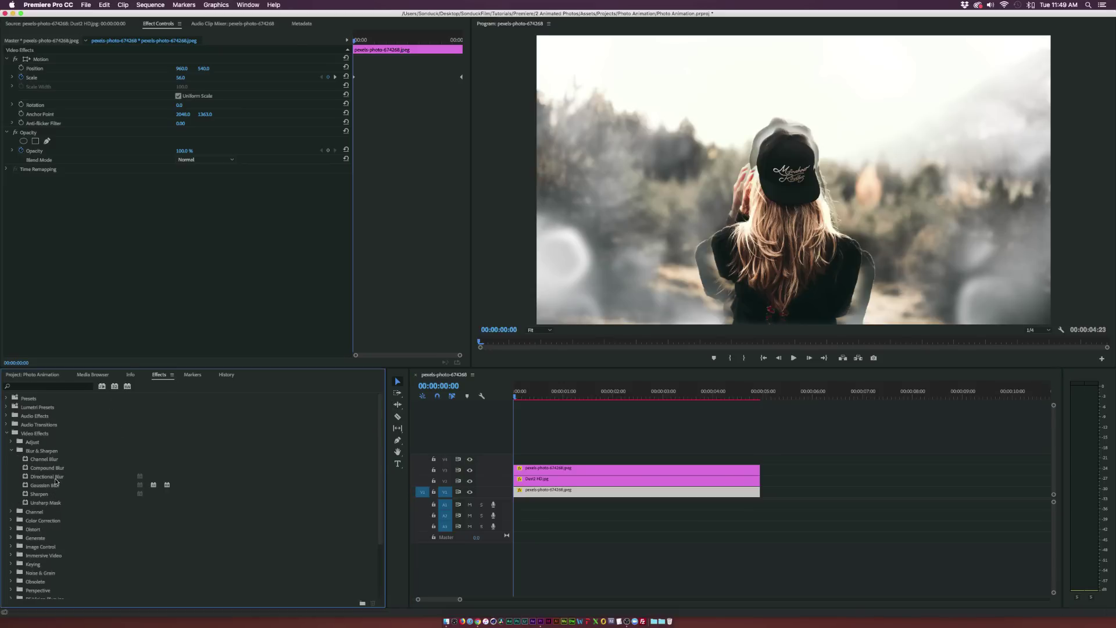
{"action": "left_click_drag", "start_coordinate": [47, 488], "coordinate": [528, 492]}
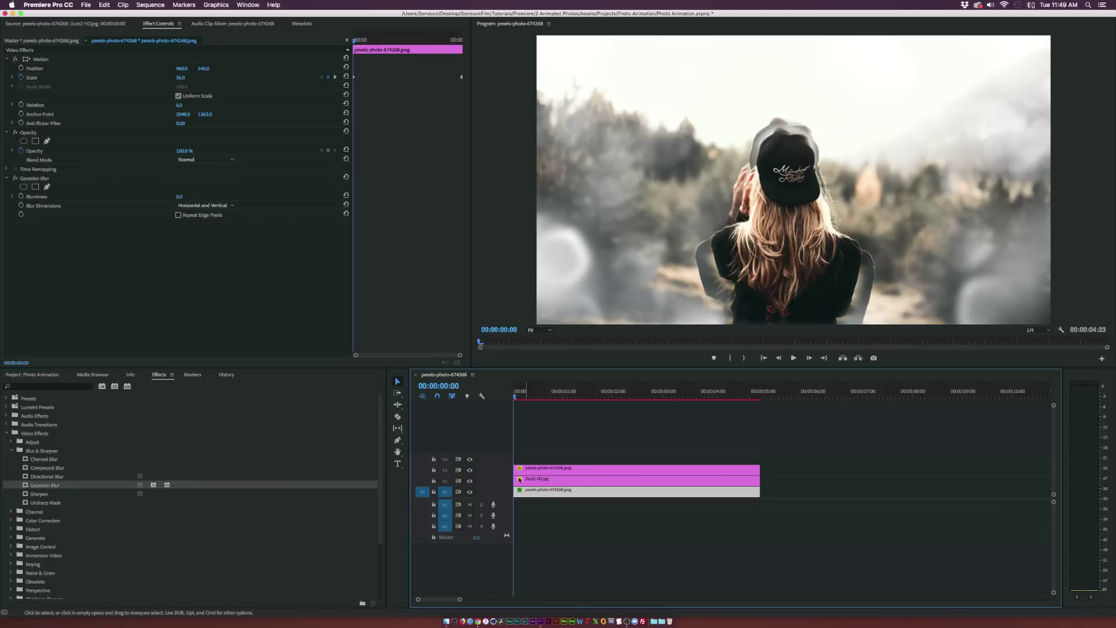
{"action": "left_click_drag", "start_coordinate": [179, 199], "coordinate": [187, 196]}
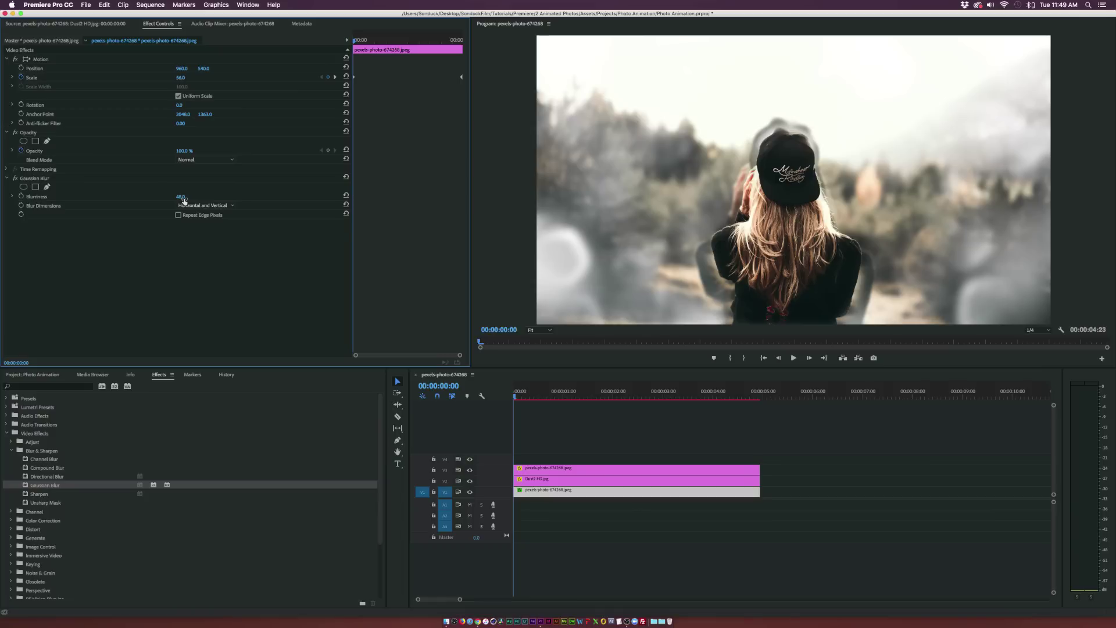
- Draw a pen mask around the woman for the V1 background's Gaussian Blur
{"action": "left_click", "coordinate": [48, 187]}
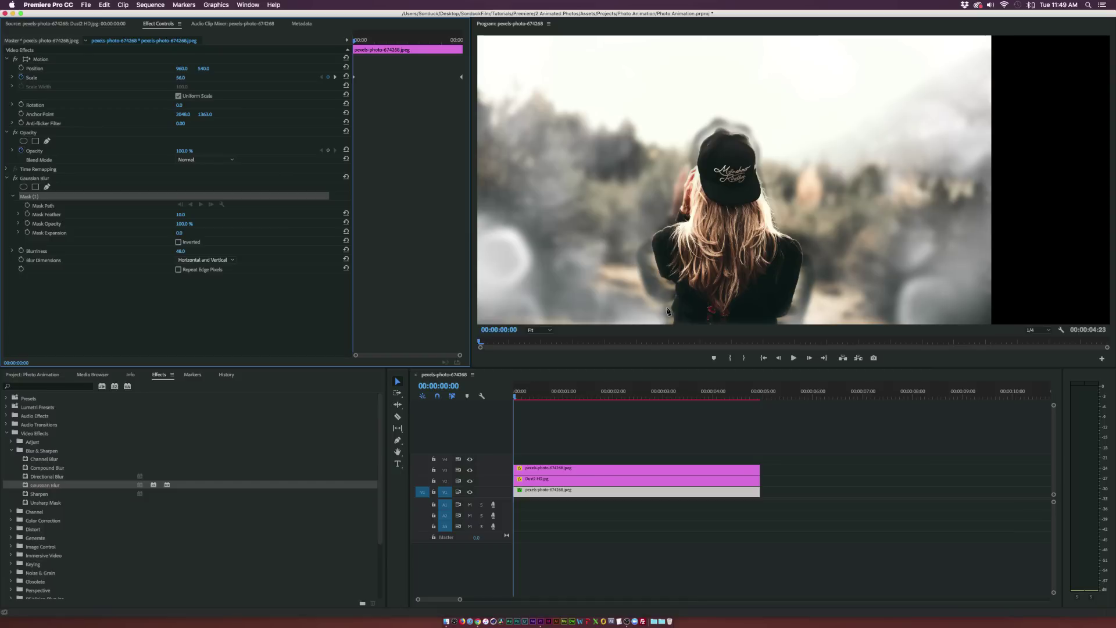
{"action": "left_click", "coordinate": [1031, 330]}
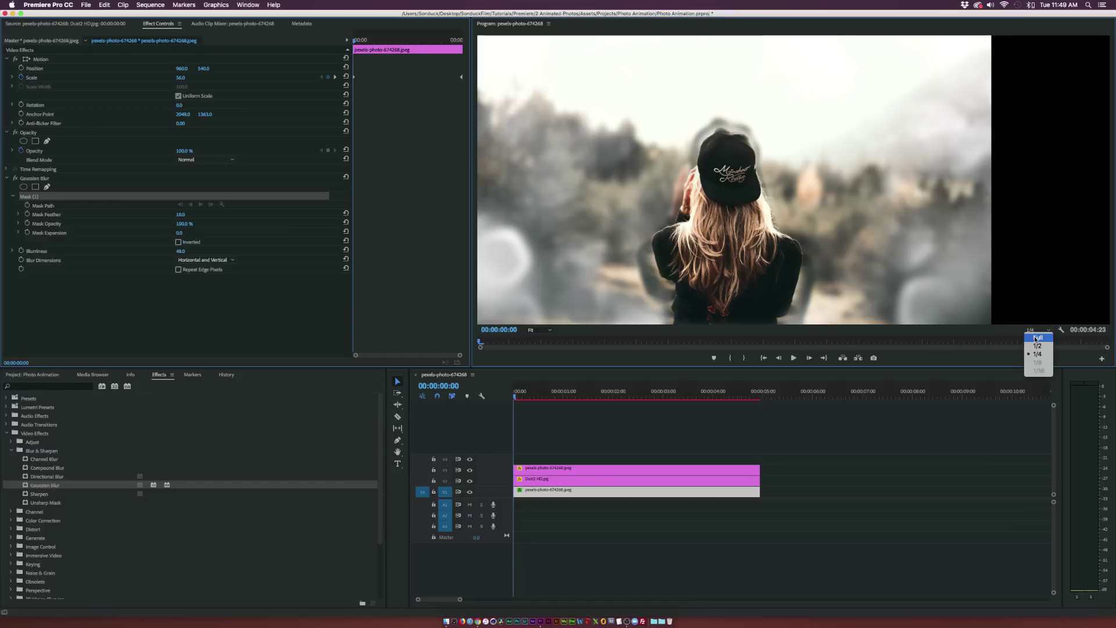
{"action": "left_click", "coordinate": [1037, 337]}
{"action": "left_click", "coordinate": [1031, 329]}
{"action": "left_click", "coordinate": [1037, 353]}
{"action": "left_click", "coordinate": [538, 330]}
{"action": "left_click", "coordinate": [540, 359]}
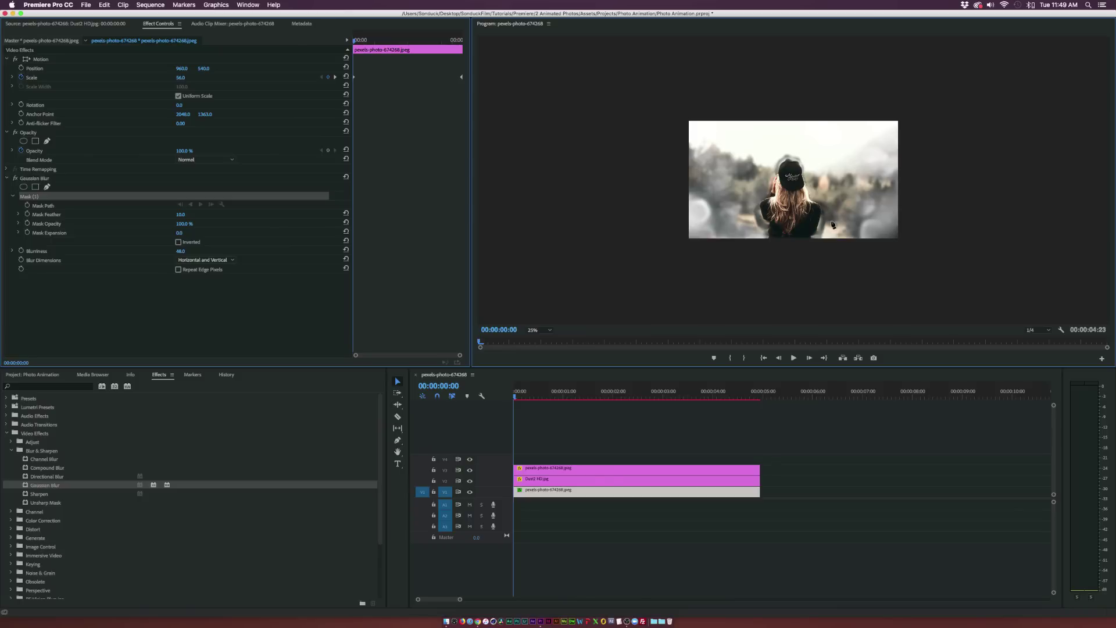
{"action": "left_click", "coordinate": [823, 248]}
{"action": "left_click", "coordinate": [763, 245]}
- Increase the feather of the Gaussian Blur mask and scrub the opening frames to check the softened edges
{"action": "left_click", "coordinate": [541, 330]}
{"action": "left_click", "coordinate": [547, 342]}
{"action": "left_click", "coordinate": [541, 330]}
{"action": "left_click", "coordinate": [539, 335]}
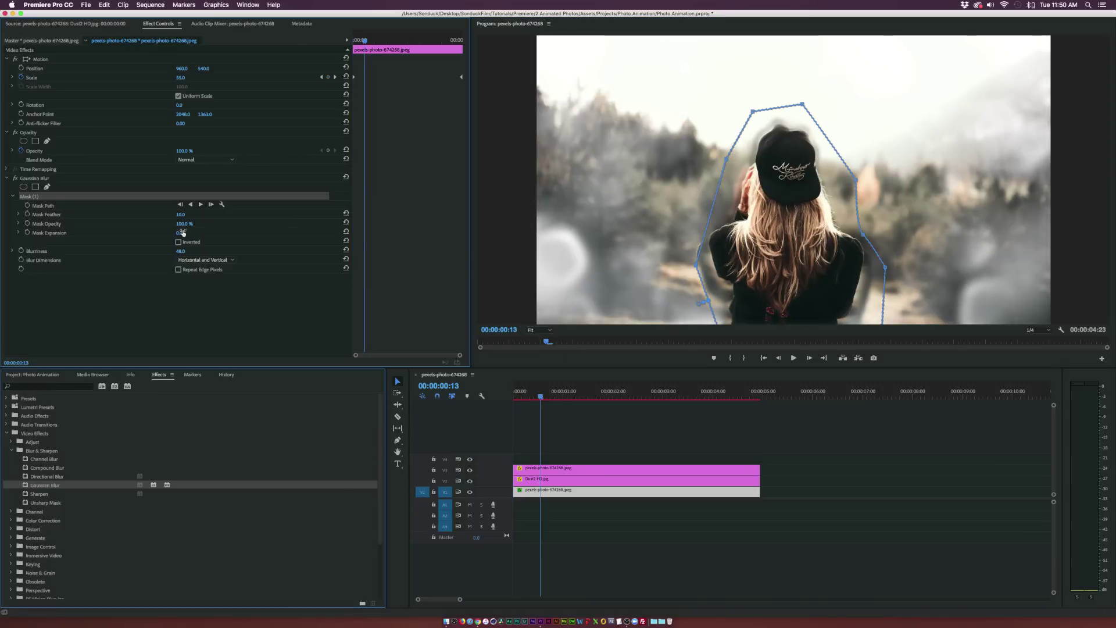
{"action": "left_click_drag", "start_coordinate": [180, 214], "coordinate": [187, 252]}
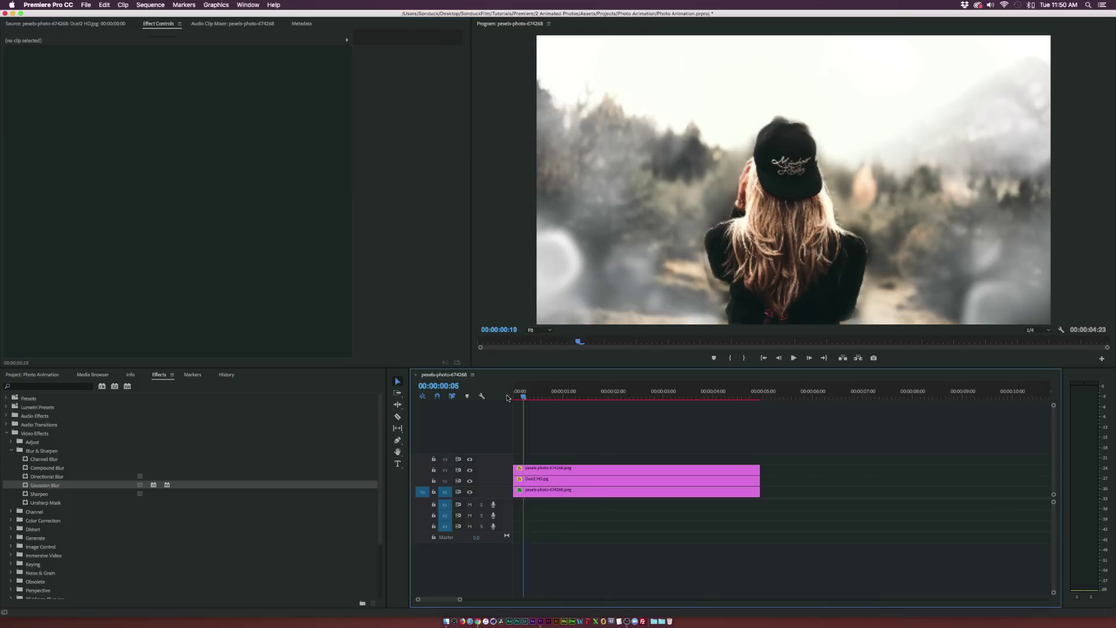
{"action": "mouse_move", "coordinate": [524, 396]}
{"action": "left_mouse_down"}
{"action": "mouse_move", "coordinate": [552, 396]}
{"action": "mouse_move", "coordinate": [526, 396]}
{"action": "left_mouse_up"}
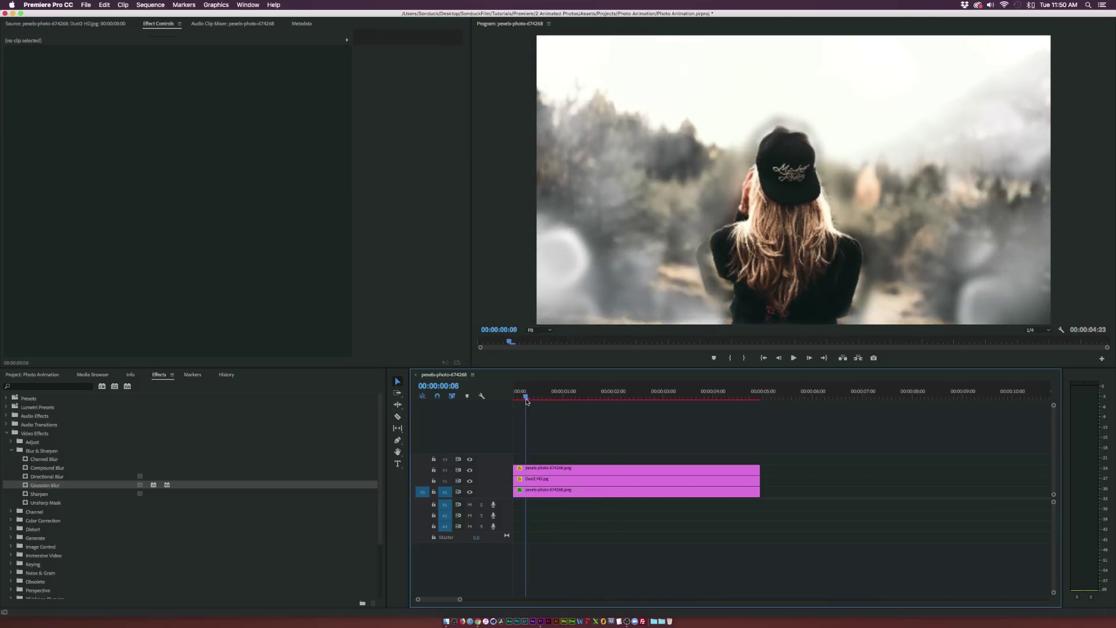
- Turn off opacity keyframing for the V2 dust overlay and set its opacity to 34%
{"action": "left_click", "coordinate": [572, 483]}
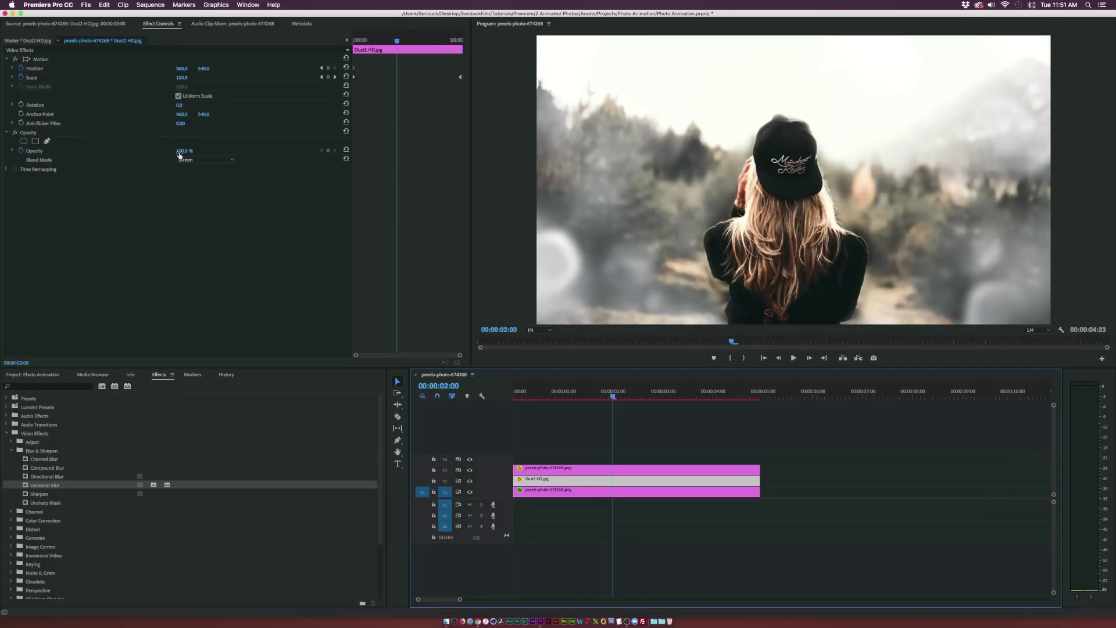
{"action": "left_click", "coordinate": [21, 151]}
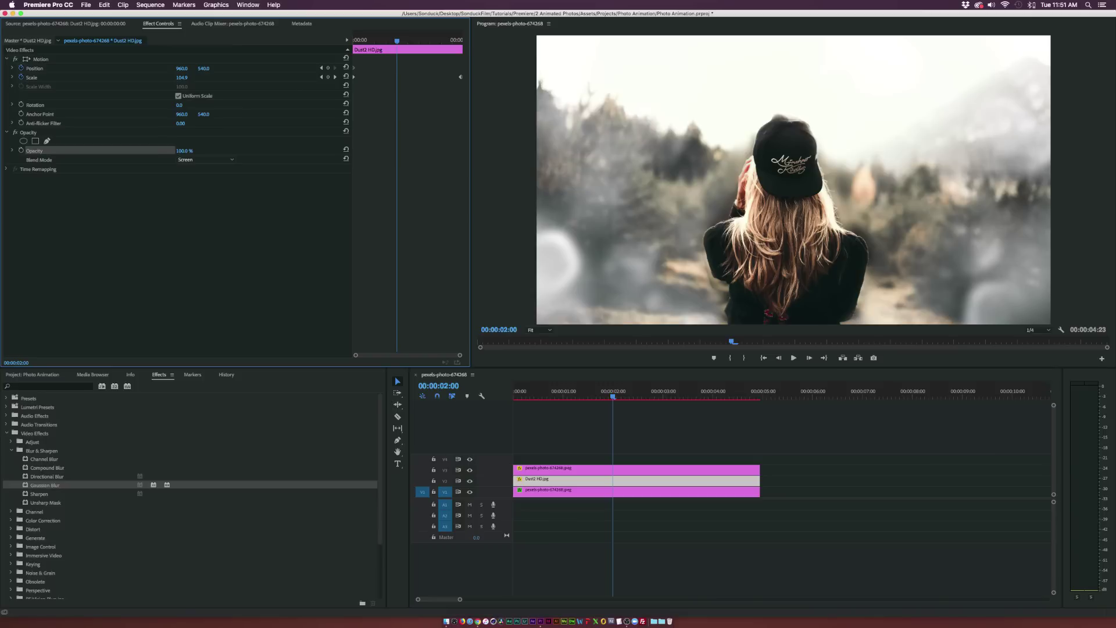
{"action": "left_click_drag", "start_coordinate": [218, 213], "coordinate": [223, 219]}
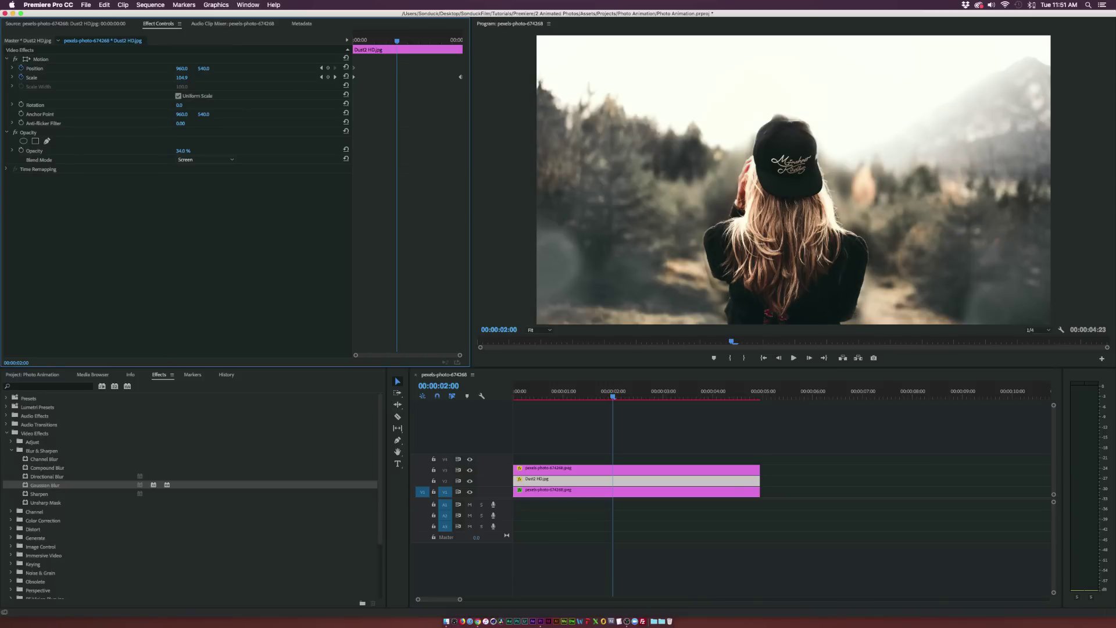
- Apply the Basic 3D perspective effect to the background photo on V1
{"action": "left_click", "coordinate": [11, 449]}
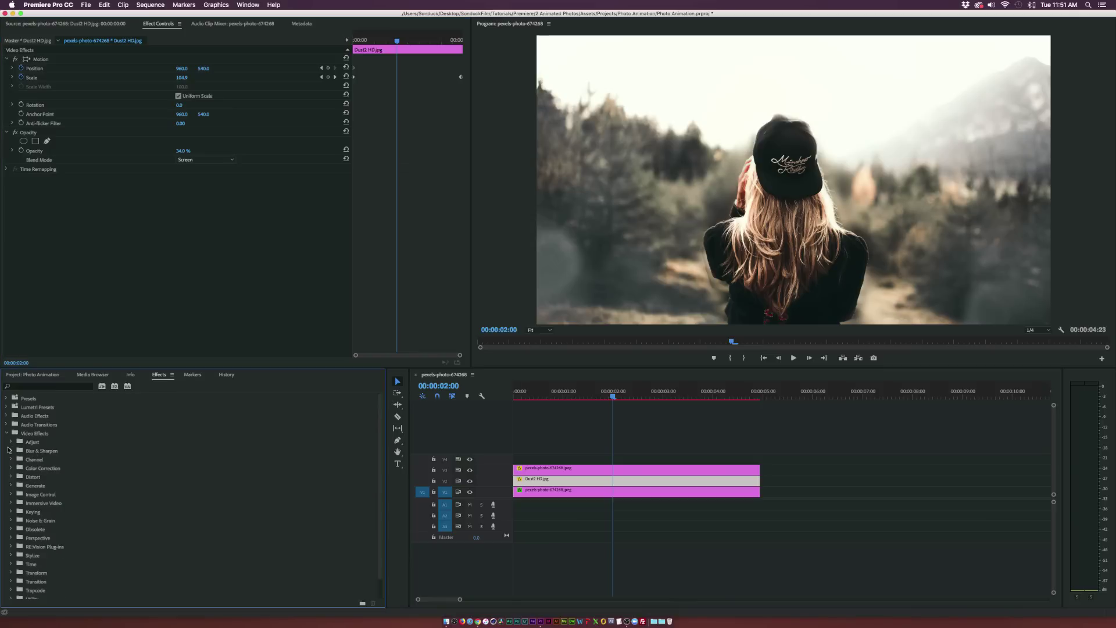
{"action": "left_click", "coordinate": [11, 537]}
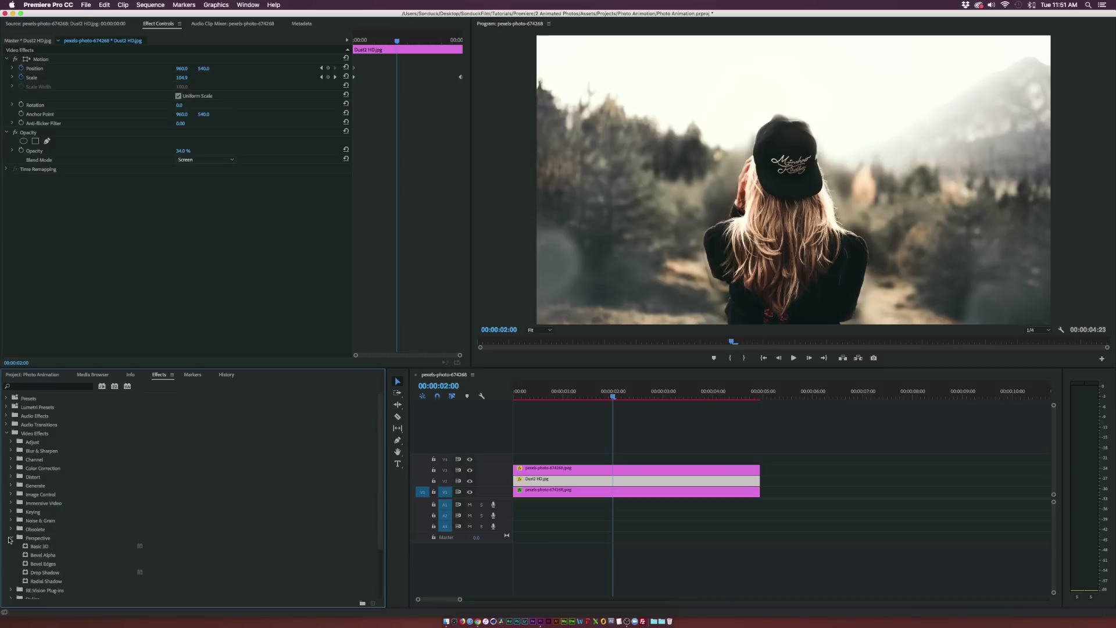
{"action": "left_click", "coordinate": [36, 547]}
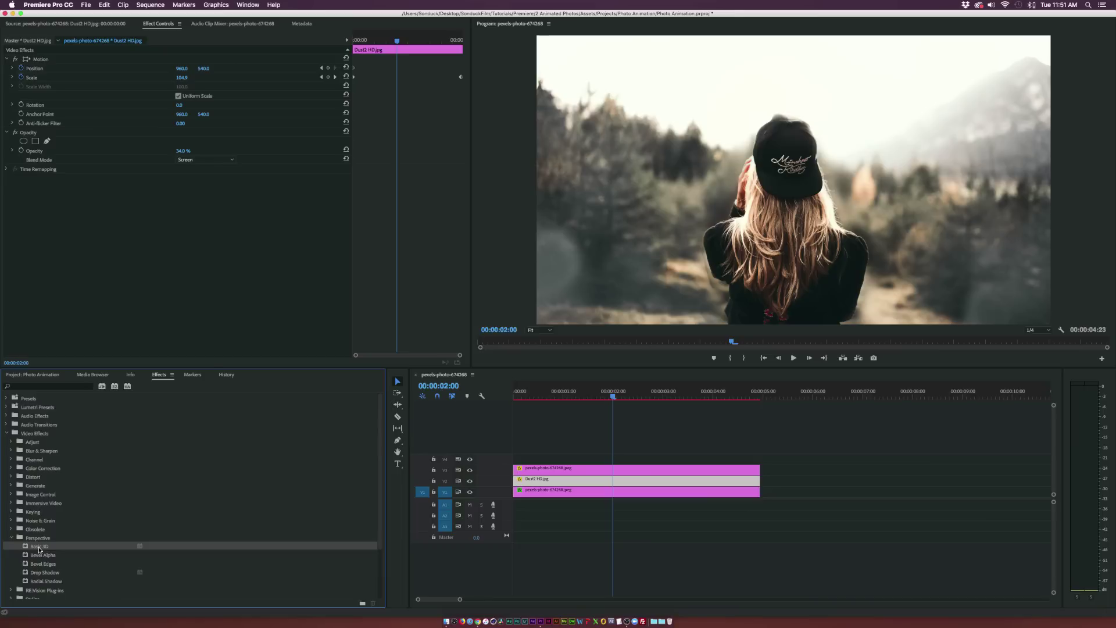
{"action": "left_click_drag", "start_coordinate": [38, 550], "coordinate": [585, 492]}
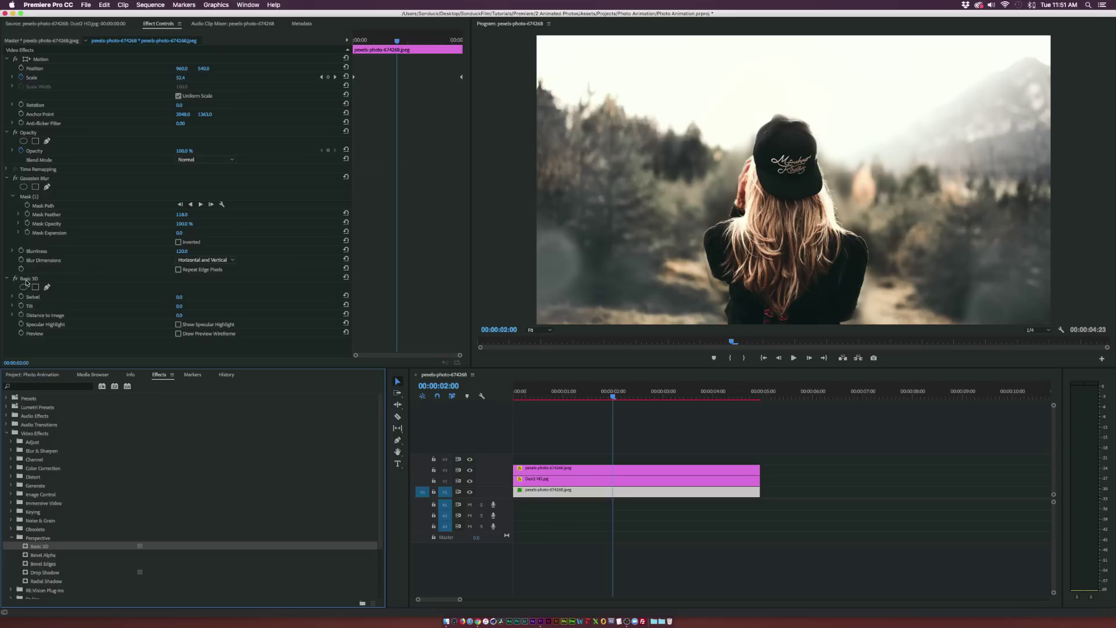
- Enable keyframing for the Basic 3D effect's Swivel and Tilt at the first frame of the V1 background photo
{"action": "left_click", "coordinate": [334, 44]}
{"action": "key", "text": "Home"}
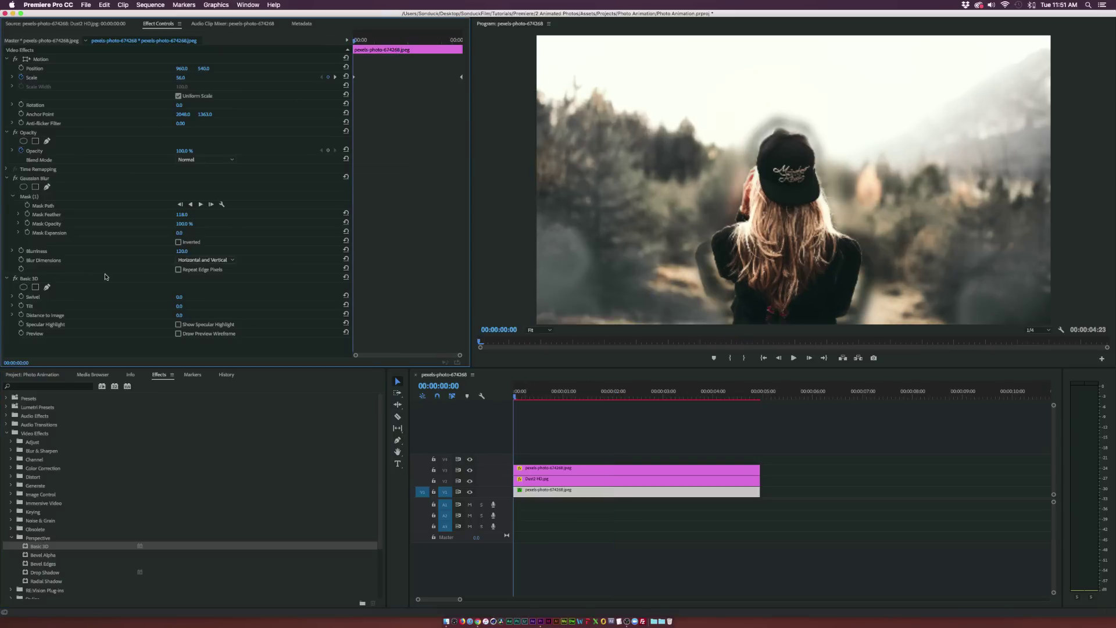
{"action": "left_click", "coordinate": [22, 297]}
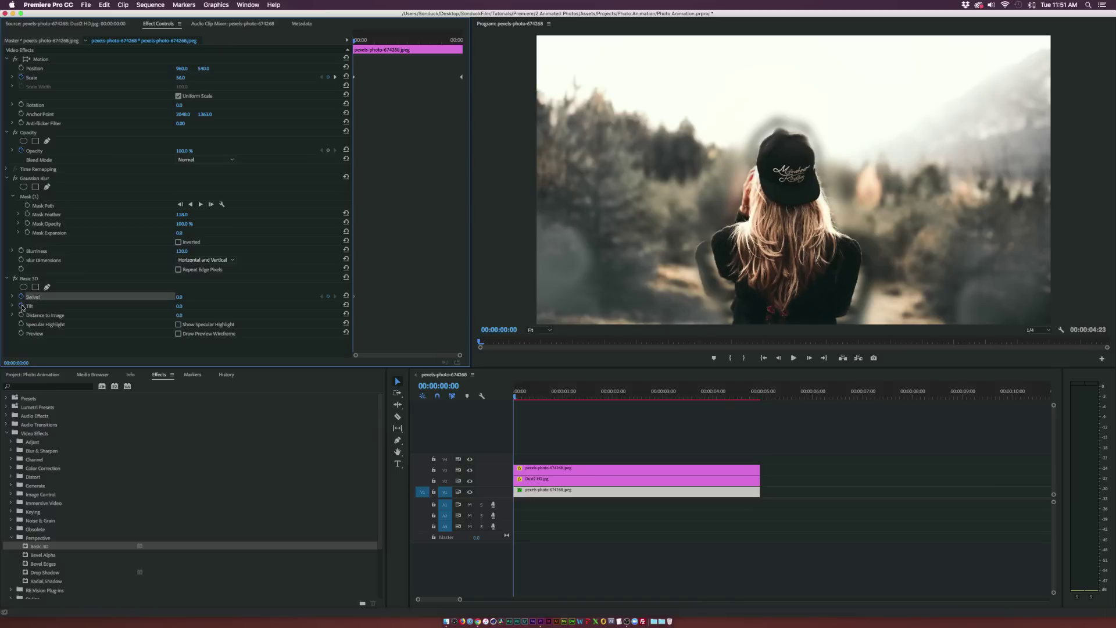
{"action": "left_click", "coordinate": [21, 305]}
- Keyframe the V1 photo's Basic 3D effect at the clip's last frame with a Tilt of 5° and a Swivel of 10°
{"action": "left_click_drag", "start_coordinate": [411, 40], "coordinate": [464, 52]}
{"action": "key", "text": "Left"}
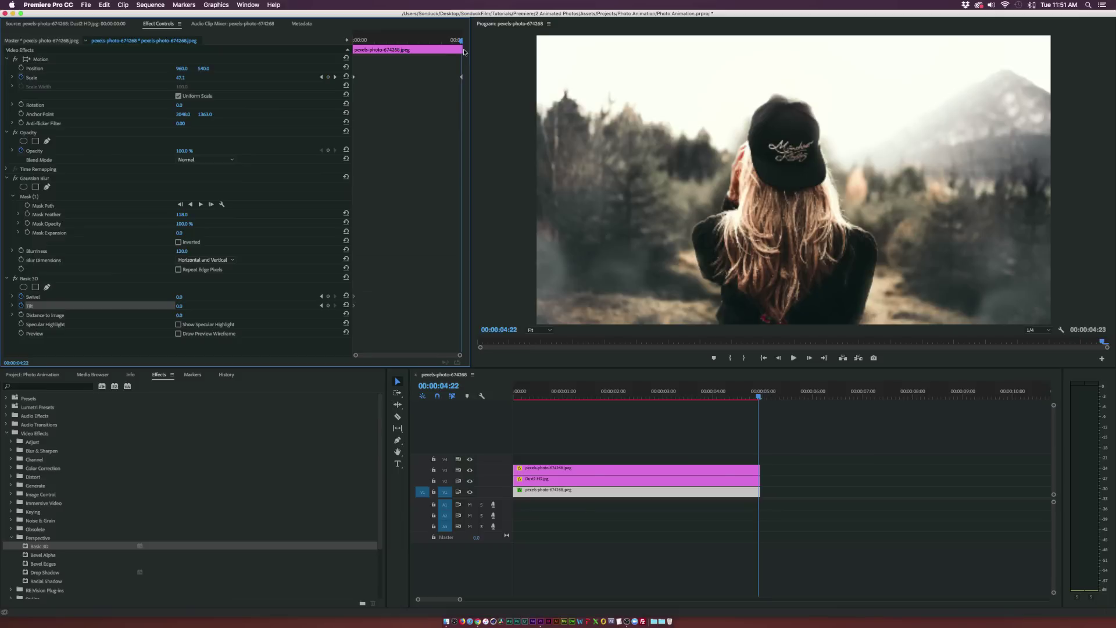
{"action": "left_click", "coordinate": [179, 305]}
{"action": "type", "text": "5"}
{"action": "left_click", "coordinate": [191, 296]}
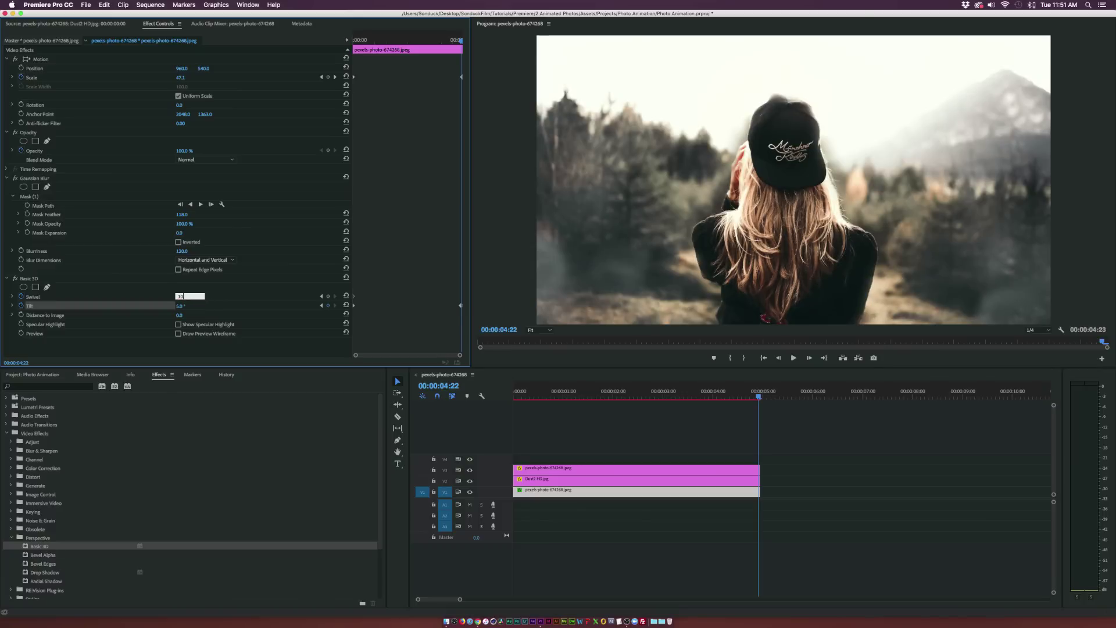
{"action": "type", "text": "10"}
{"action": "key", "text": "Return"}
{"action": "left_click", "coordinate": [269, 279]}
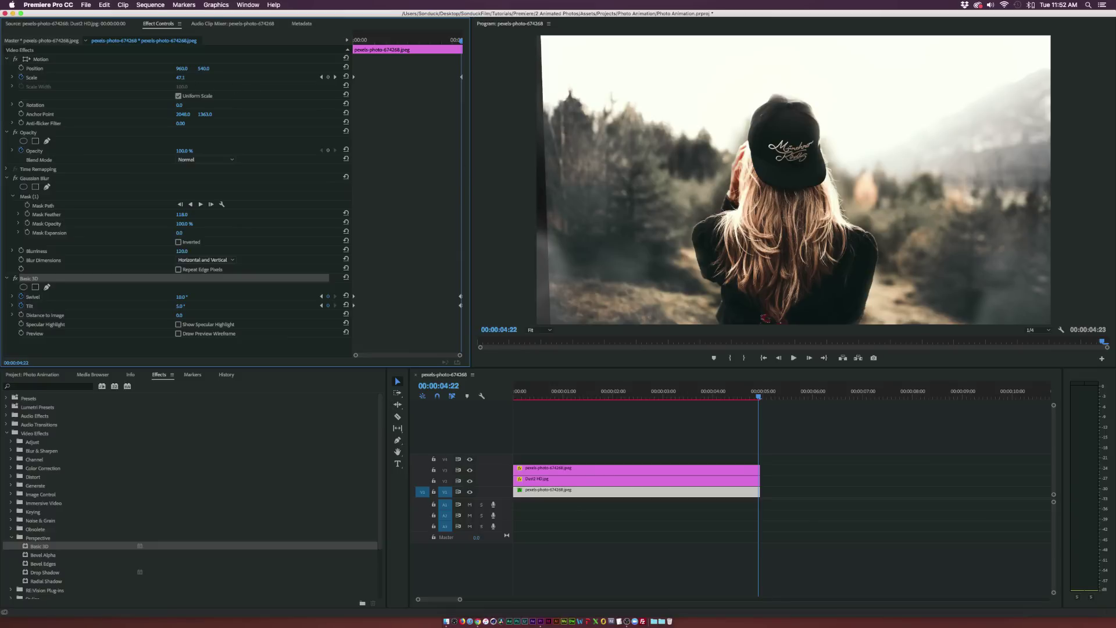
- Set the V1 photo's ending scale to 49 and adjust it further to cover the exposed edges
{"action": "left_click", "coordinate": [184, 76]}
{"action": "type", "text": "49"}
{"action": "key", "text": "Return"}
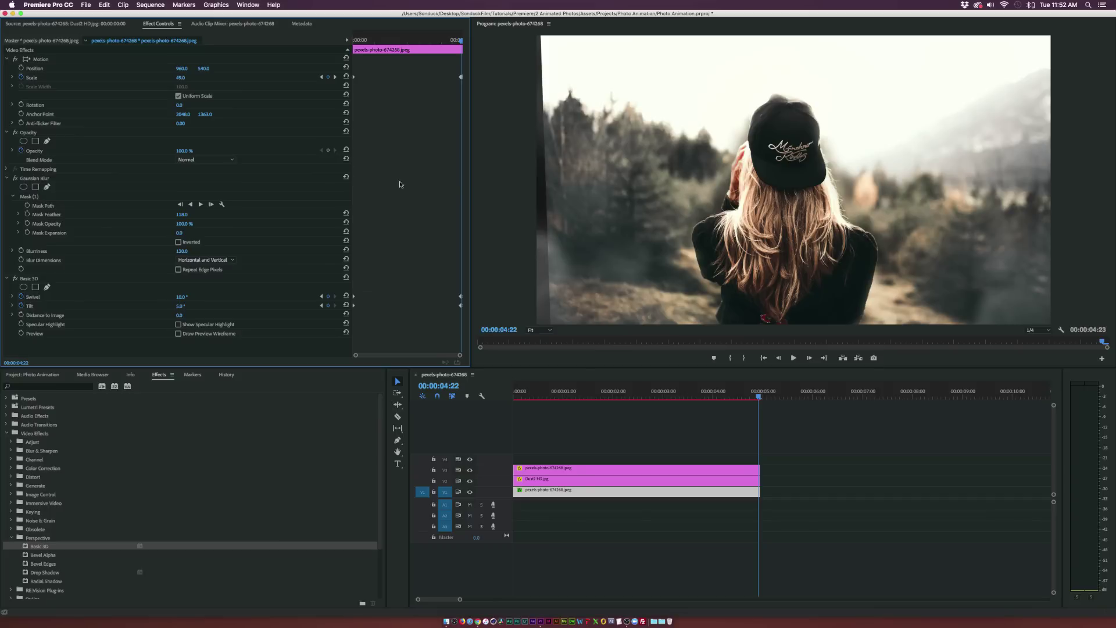
{"action": "left_click", "coordinate": [181, 78]}
{"action": "type", "text": "6"}
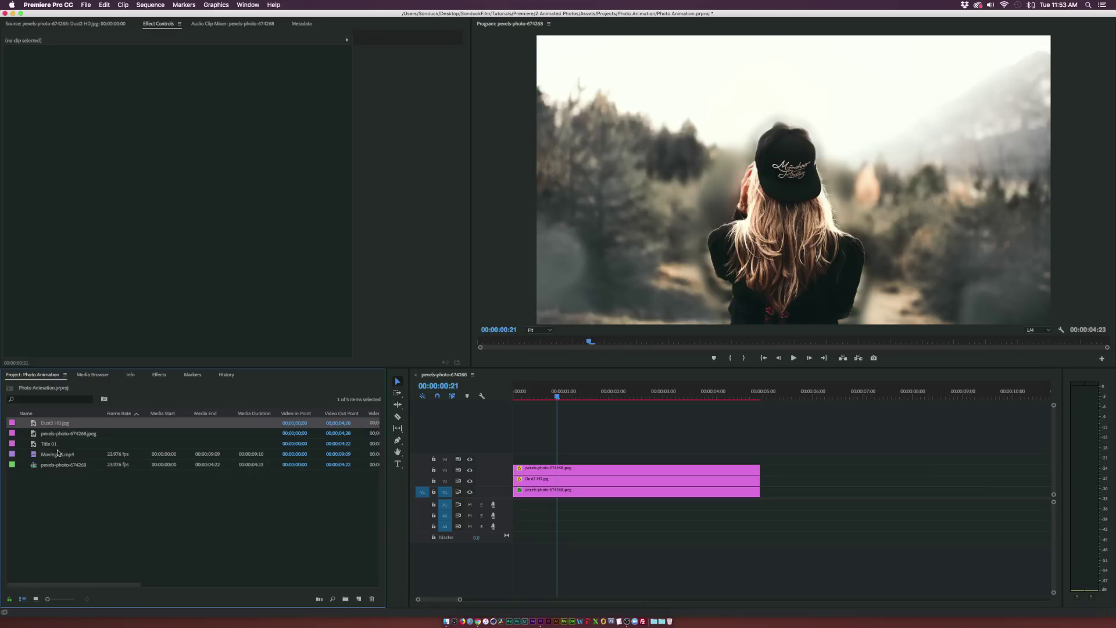
- Place the Moving 21.mp4 light leak on V4 at the start of the sequence and view a frame near 00:00:02:14
{"action": "left_click", "coordinate": [50, 454]}
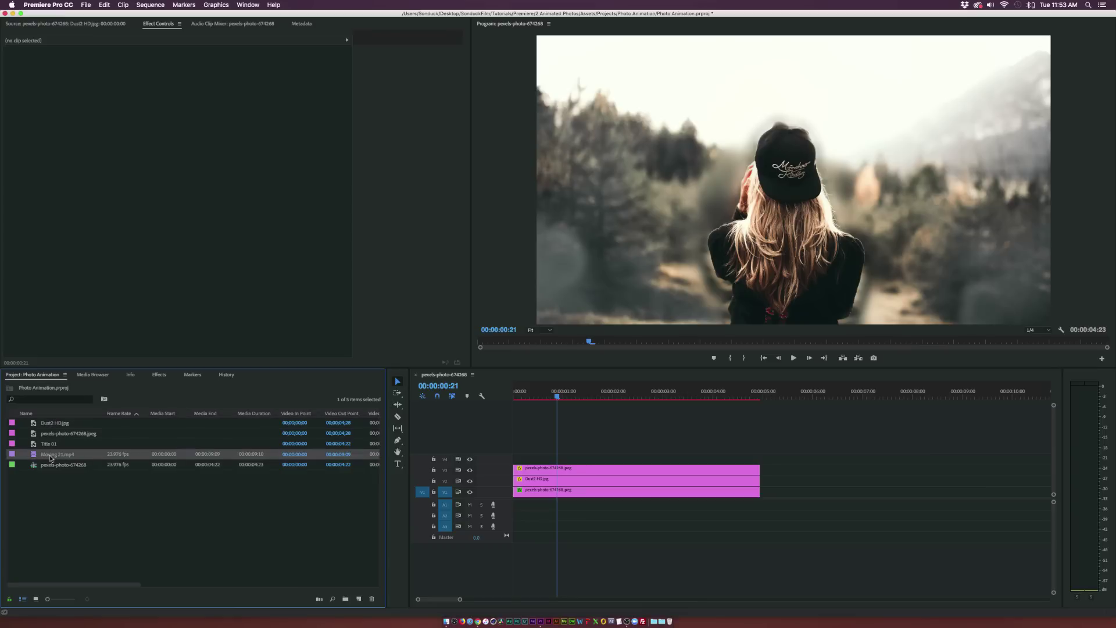
{"action": "left_click_drag", "start_coordinate": [48, 455], "coordinate": [510, 465]}
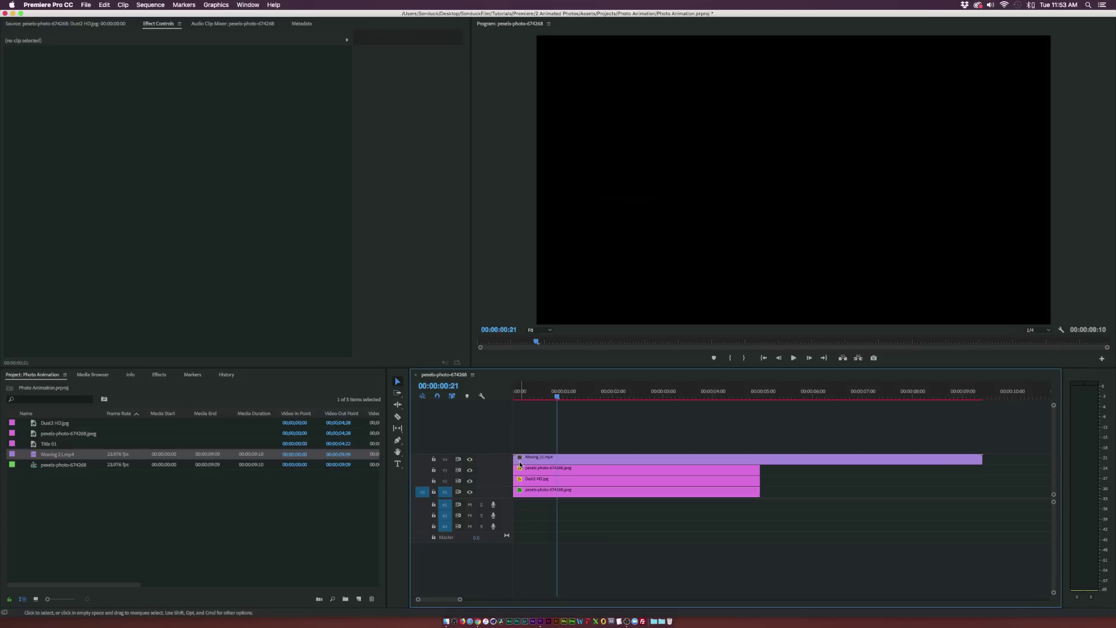
{"action": "left_click", "coordinate": [642, 392]}
- Scale the Moving 21.mp4 overlay down to roughly fit the frame and set its blend mode to Screen
{"action": "left_click", "coordinate": [609, 460]}
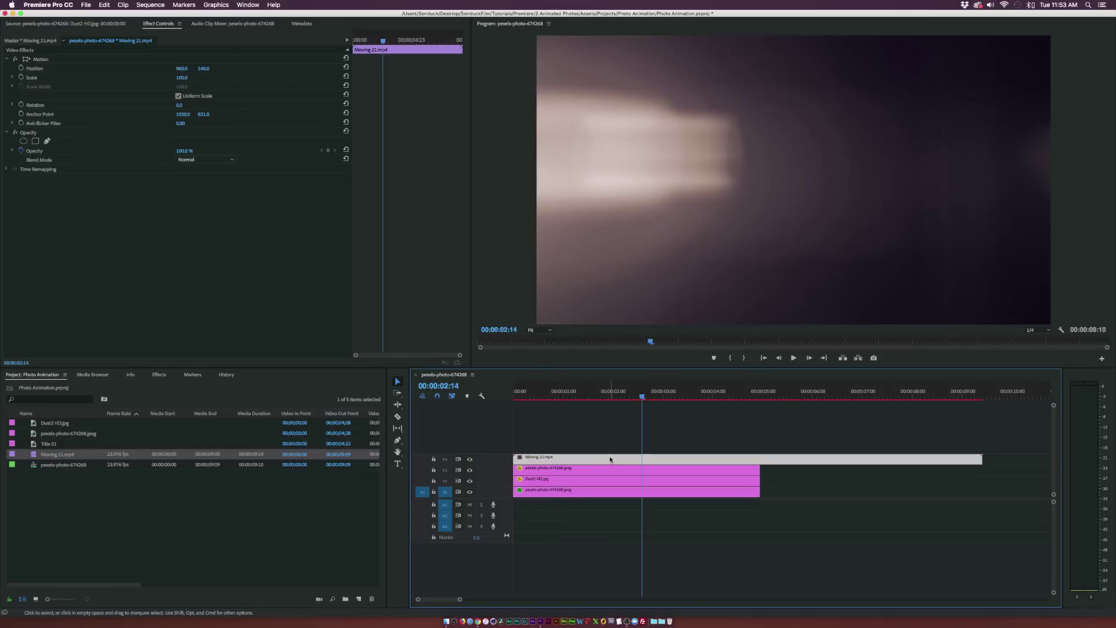
{"action": "left_click_drag", "start_coordinate": [185, 80], "coordinate": [157, 81]}
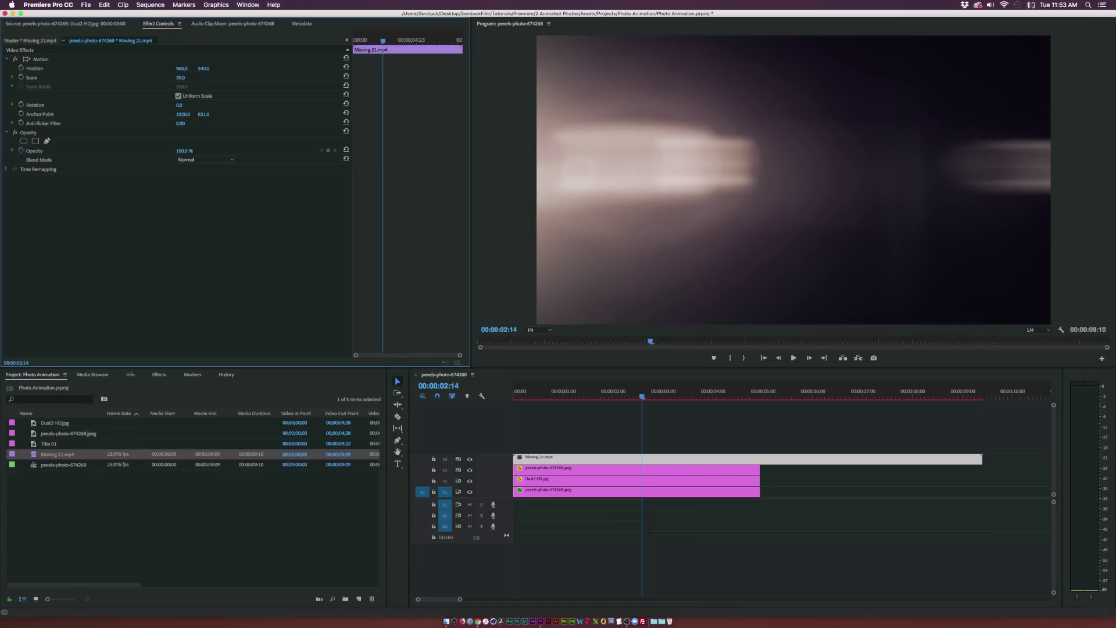
{"action": "left_click", "coordinate": [211, 160]}
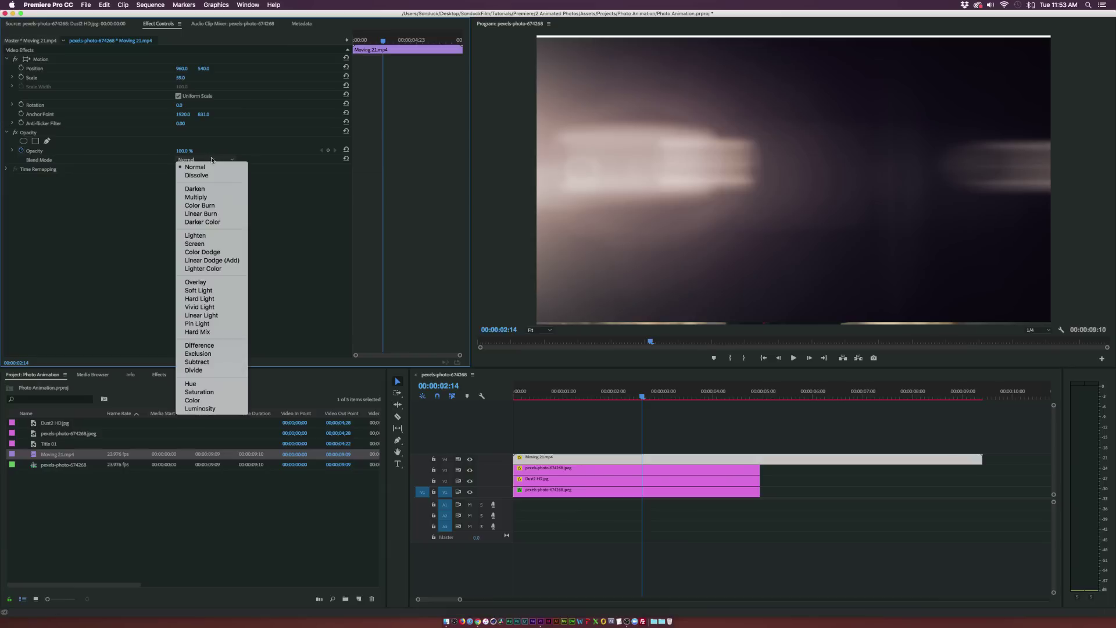
{"action": "left_click", "coordinate": [195, 243]}
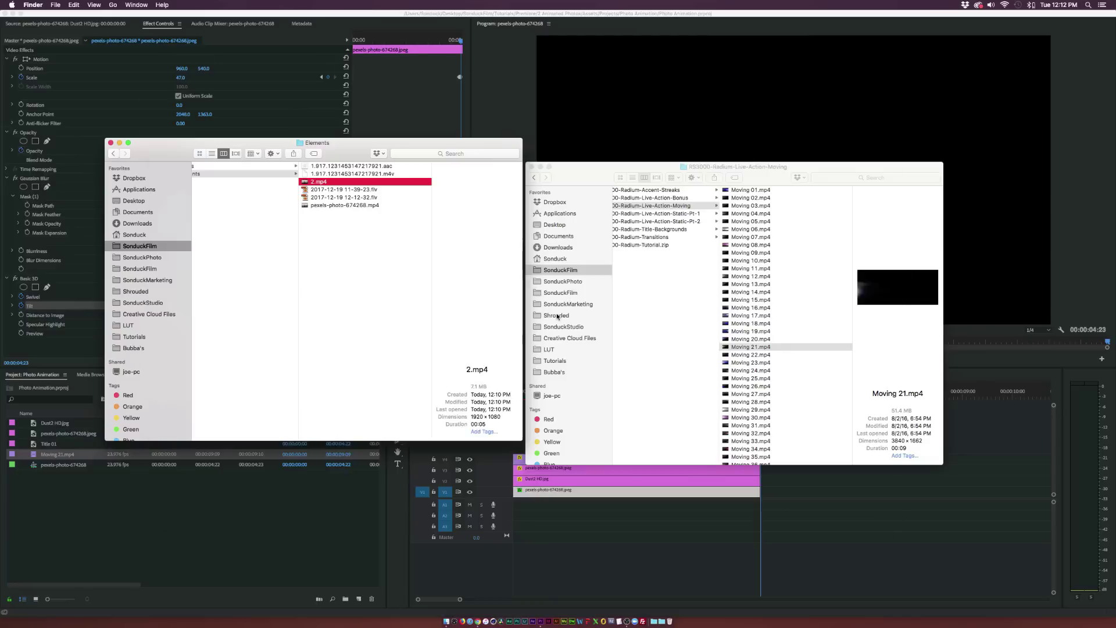
- Preview 2.mp4 in Finder, and review the V1 photo and V2 dust overlay settings at the first frame in Premiere Pro
{"action": "key", "text": "space"}
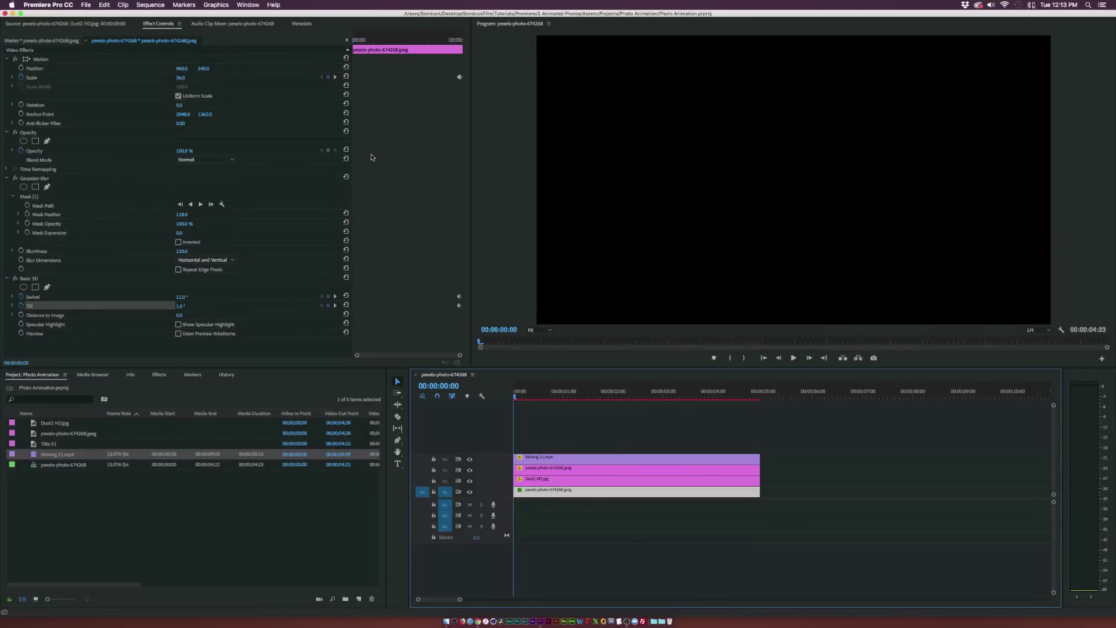
{"action": "mouse_move", "coordinate": [363, 42]}
{"action": "left_mouse_down"}
{"action": "mouse_move", "coordinate": [473, 57]}
{"action": "mouse_move", "coordinate": [354, 61]}
{"action": "left_mouse_up"}
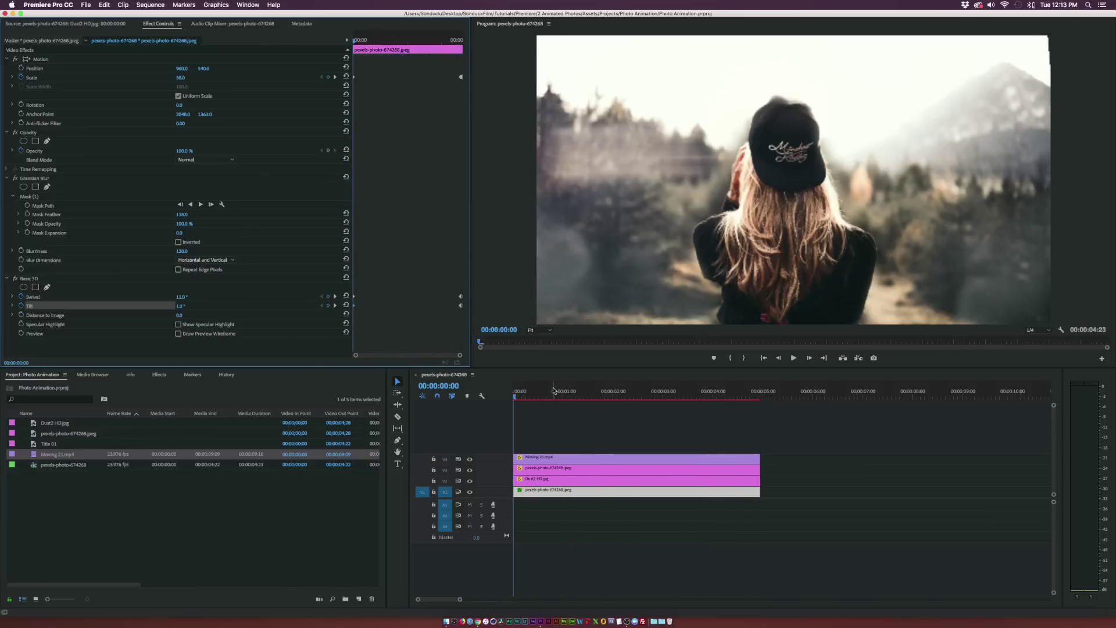
{"action": "left_click", "coordinate": [549, 481]}
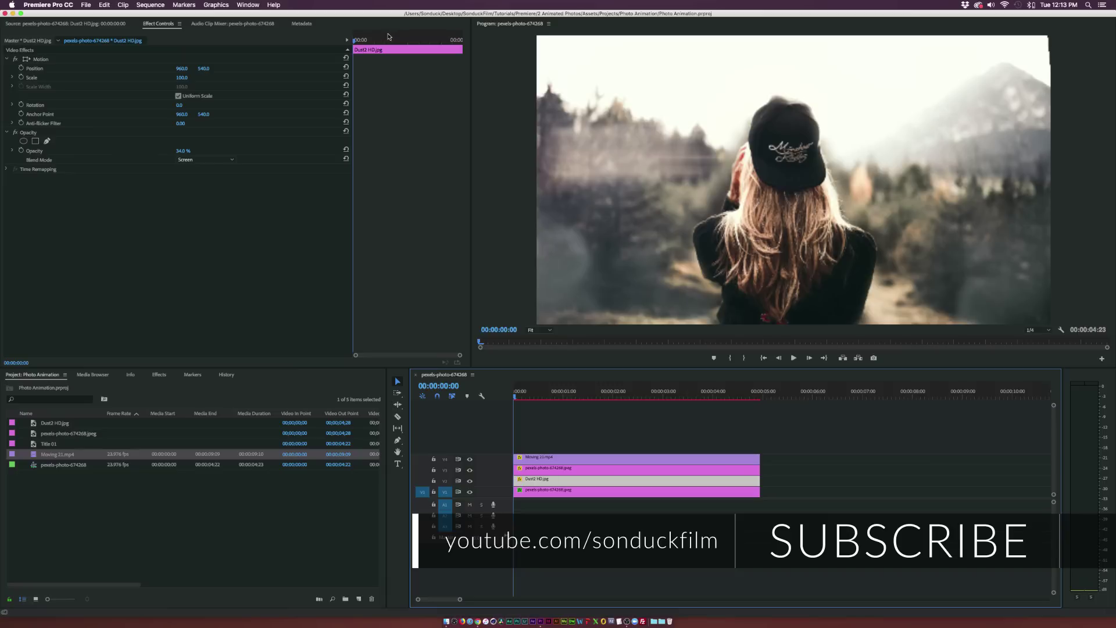